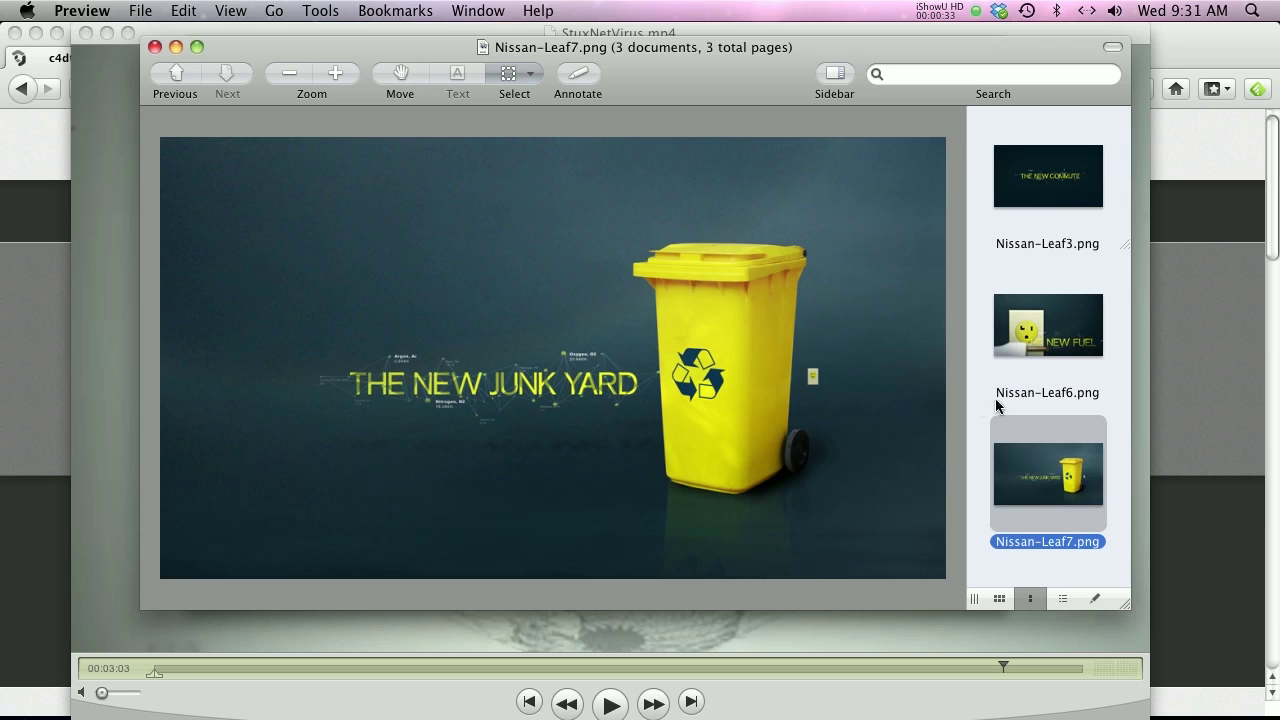
- View the Nissan-Leaf6 and Nissan-Leaf3 stills, close Preview, and play the Shenandoah movie
left_click(1037, 313)
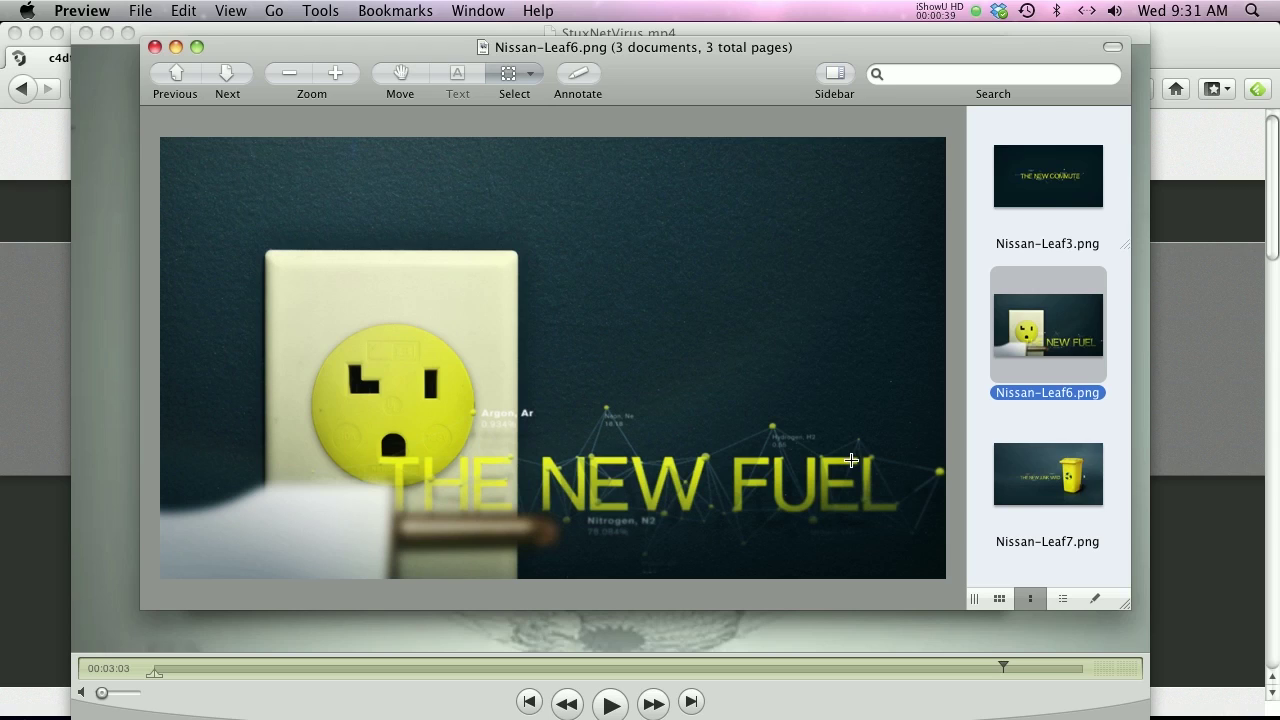
left_click(1024, 199)
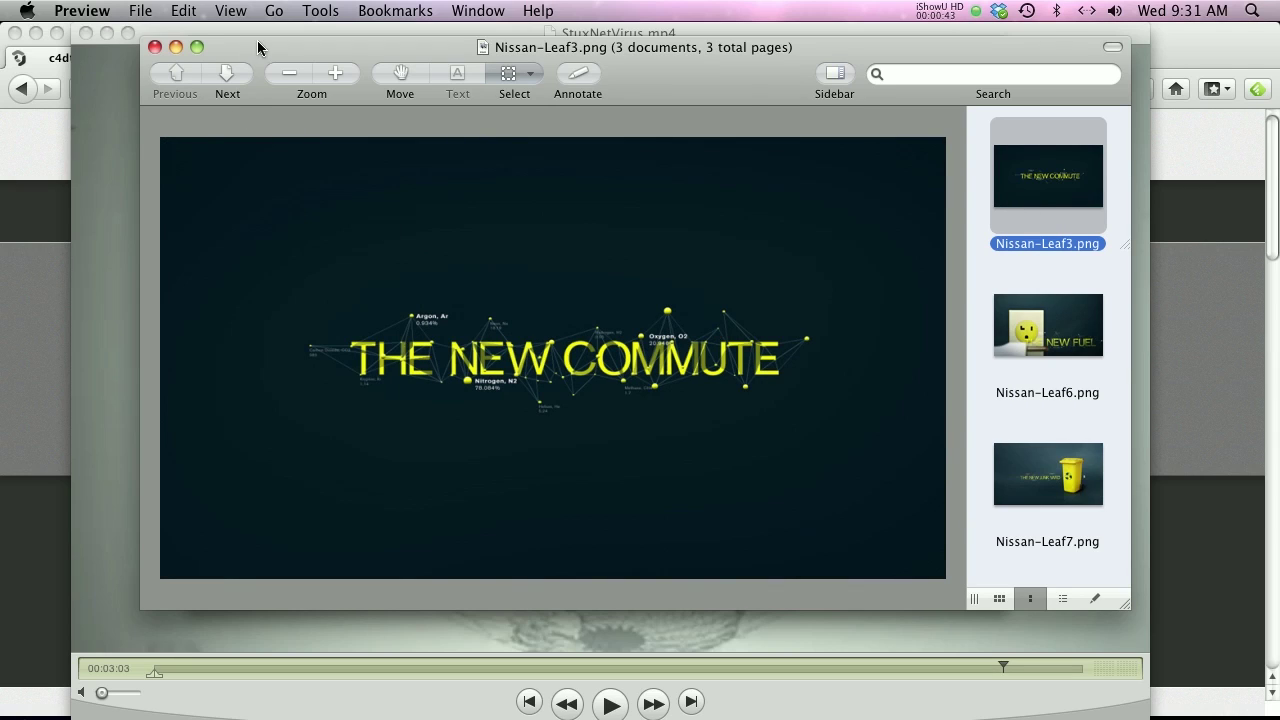
left_click_drag(257, 40, 270, 26)
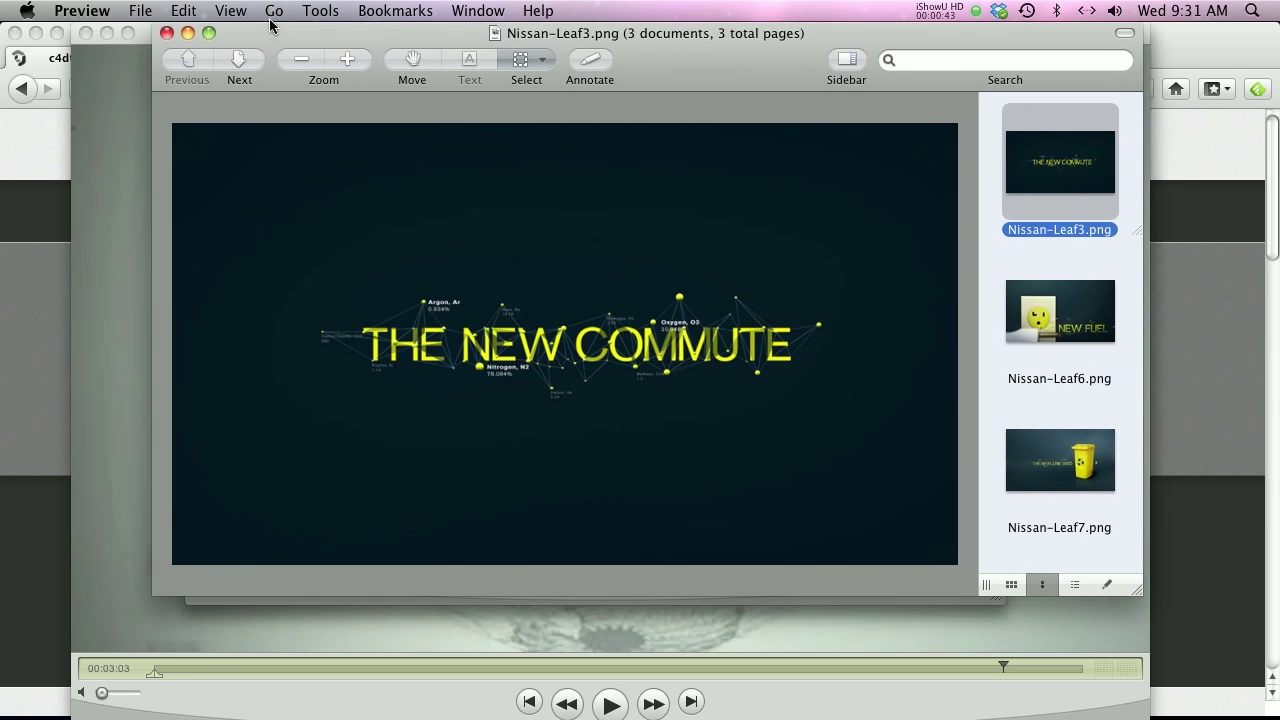
left_click(166, 33)
left_click(594, 575)
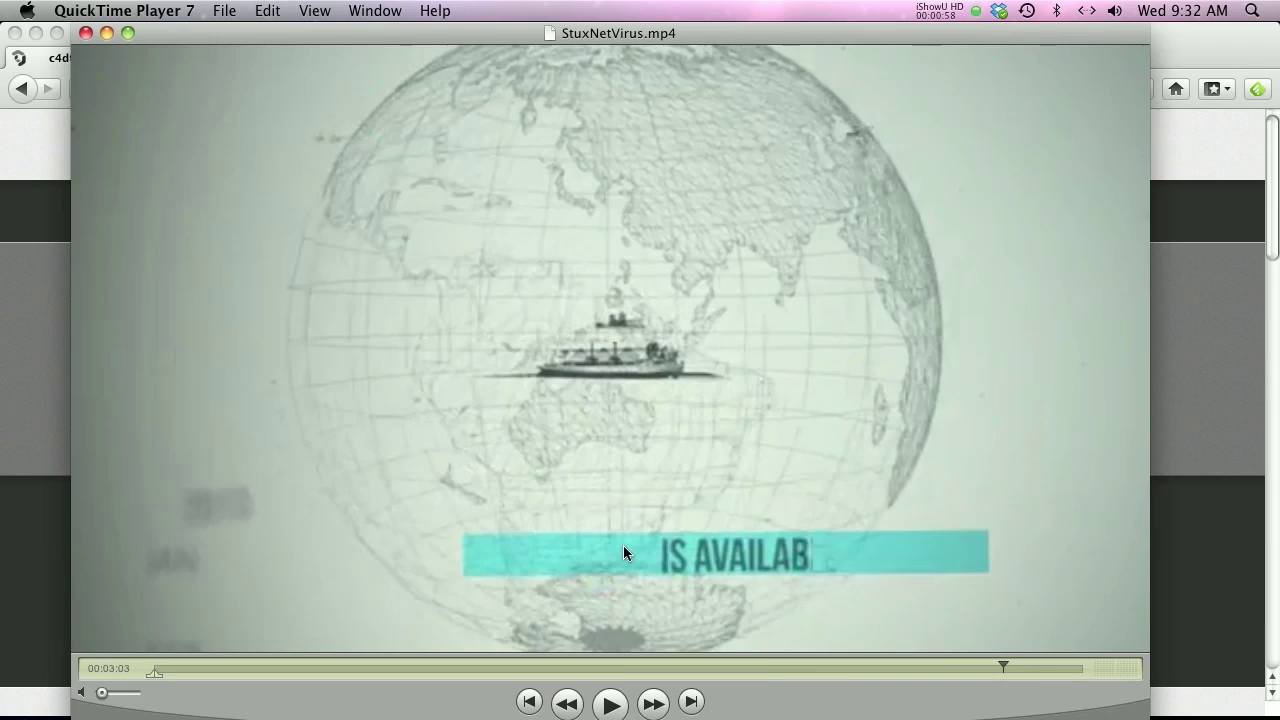
- Play the StuxNetVirus movie in QuickTime Player 7
left_click(612, 703)
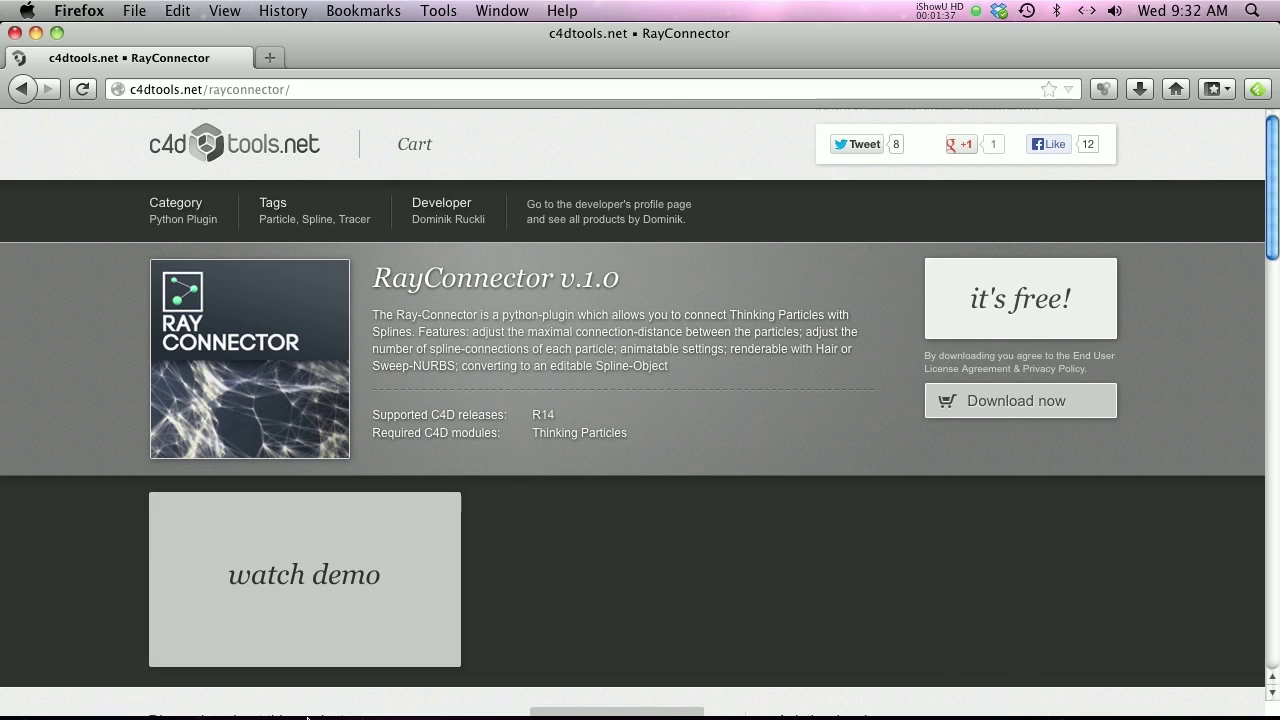
- Add a MoGraph Matrix object to the CINEMA 4D scene and orbit around it
left_click(270, 674)
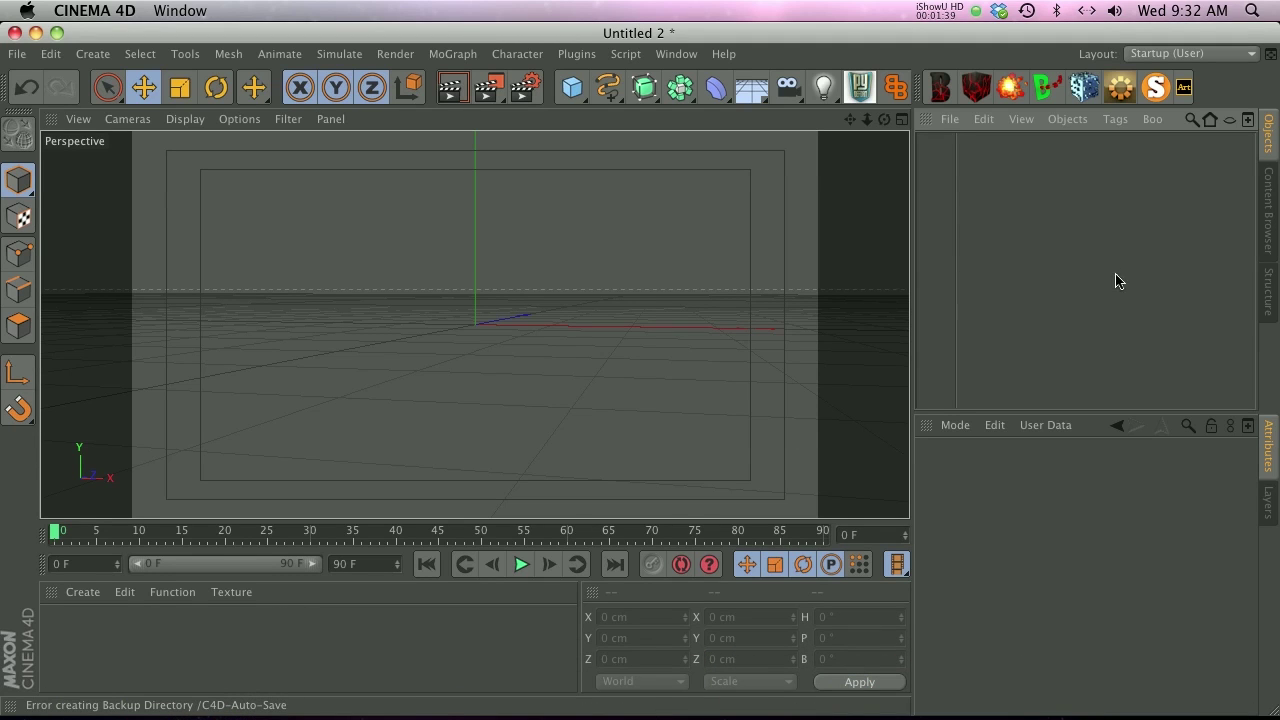
left_click(452, 55)
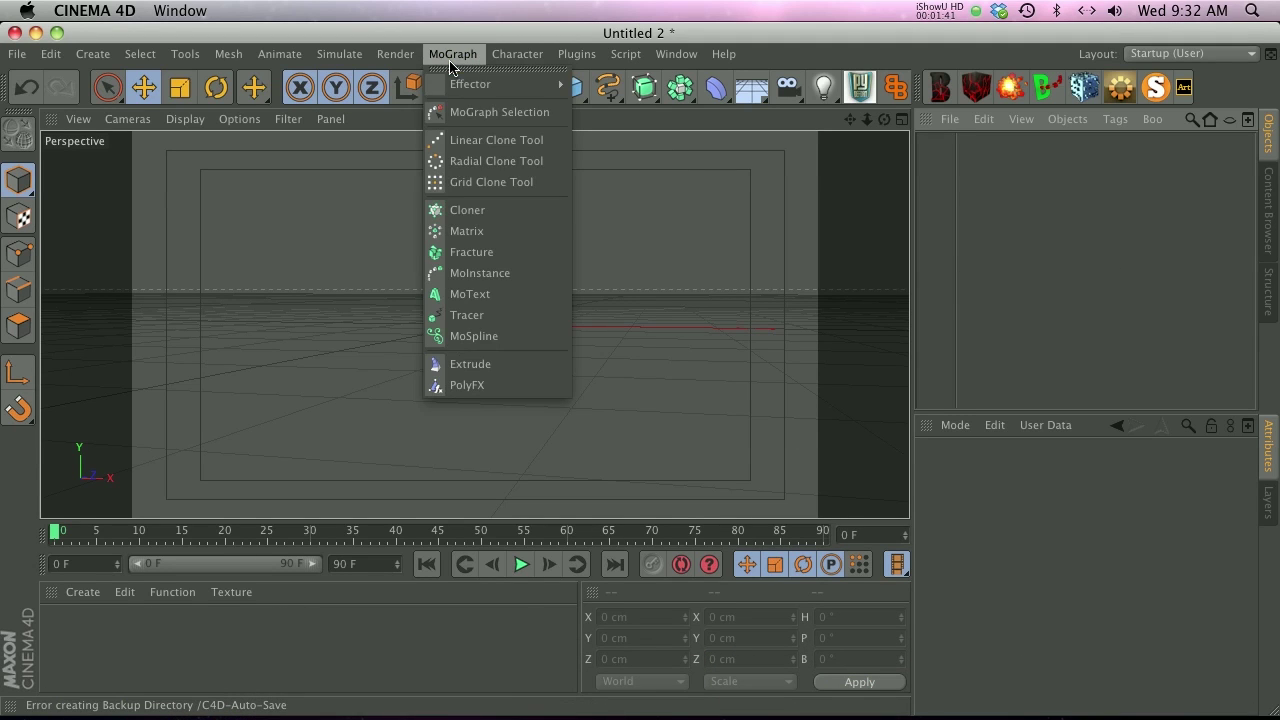
left_click(490, 231)
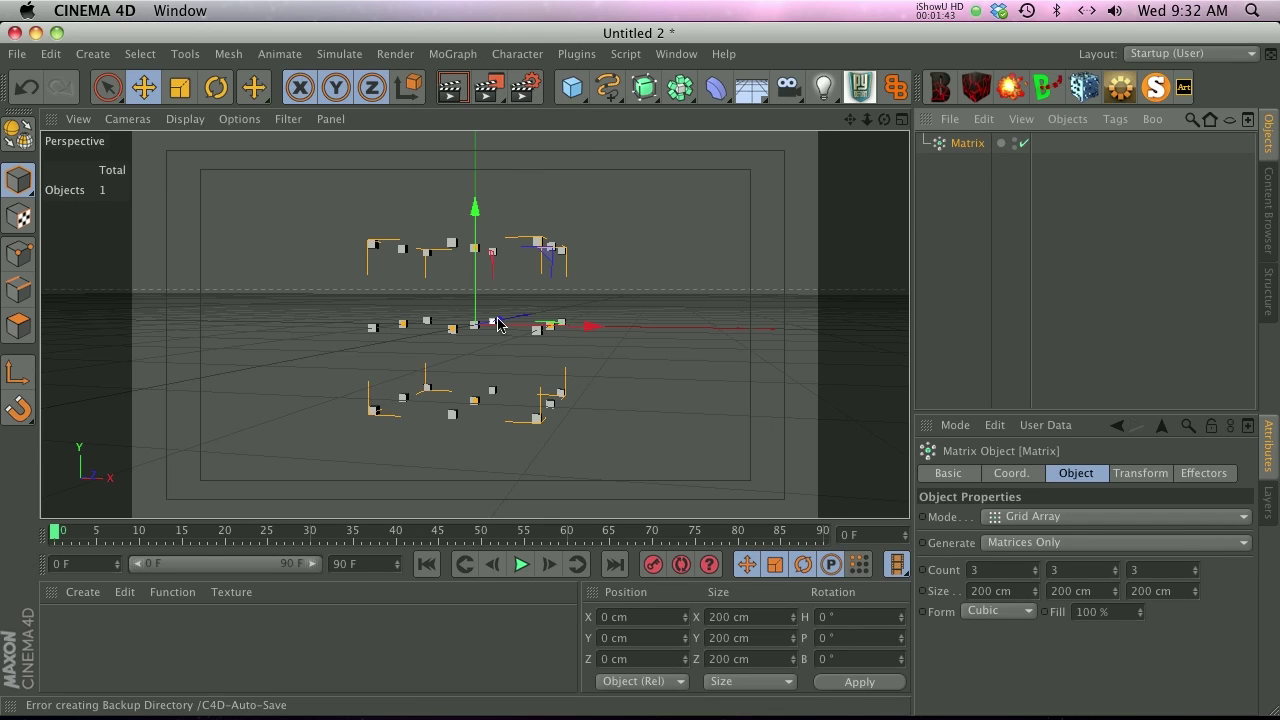
left_click_drag(498, 323, 590, 325, "alt")
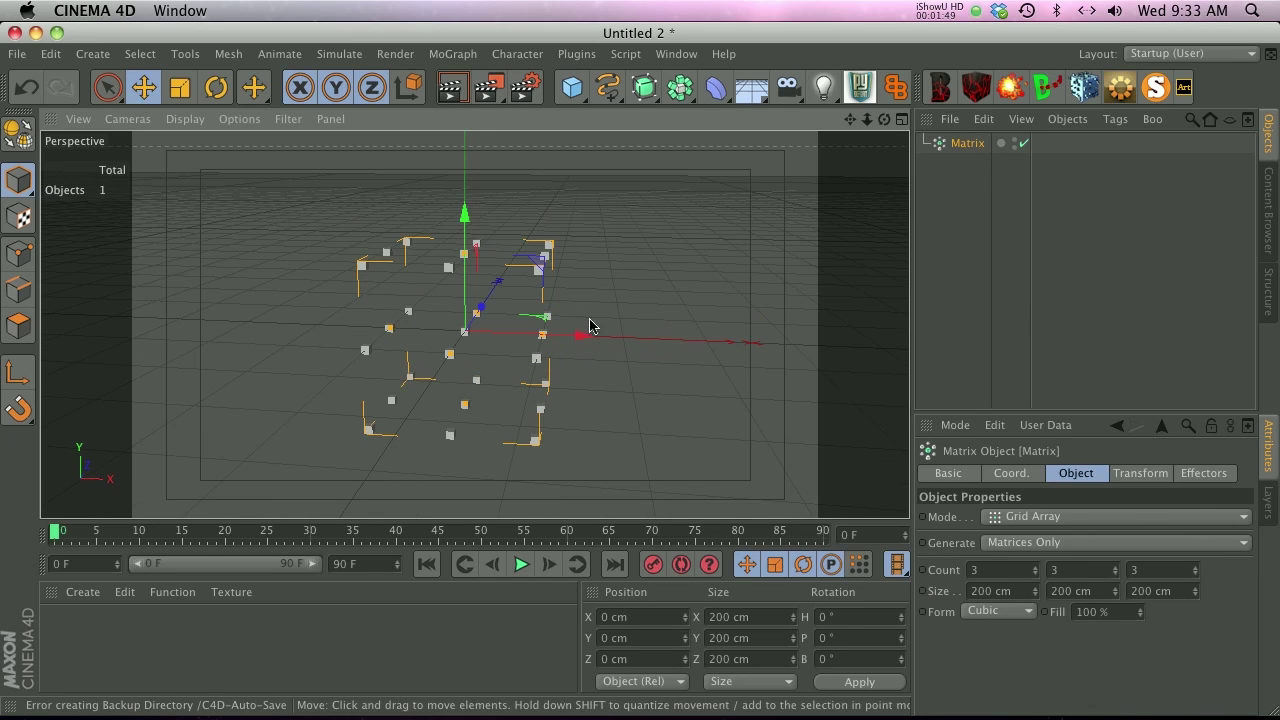
mouse_move(386, 290)
left_mouse_down("alt")
mouse_move(400, 294)
mouse_move(402, 273)
left_mouse_up("alt")
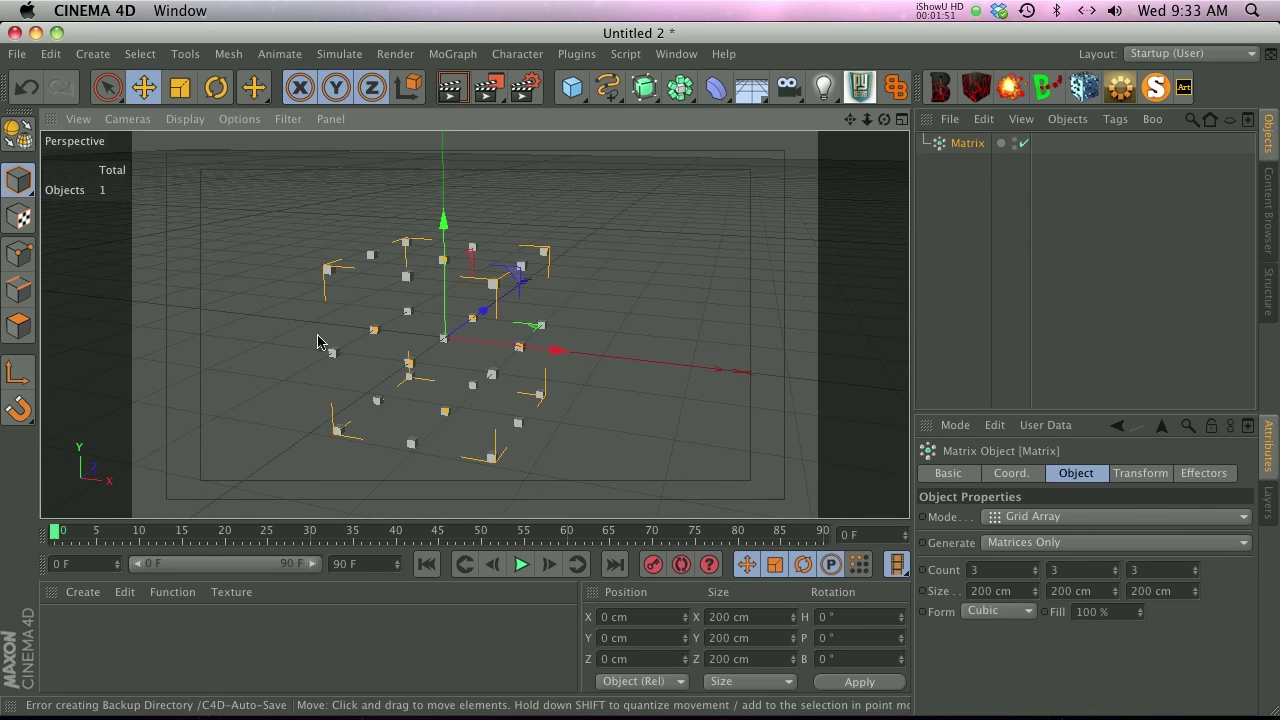
- Set the Matrix's Generate option to Thinking Particles
left_click(1014, 545)
left_click(1052, 584)
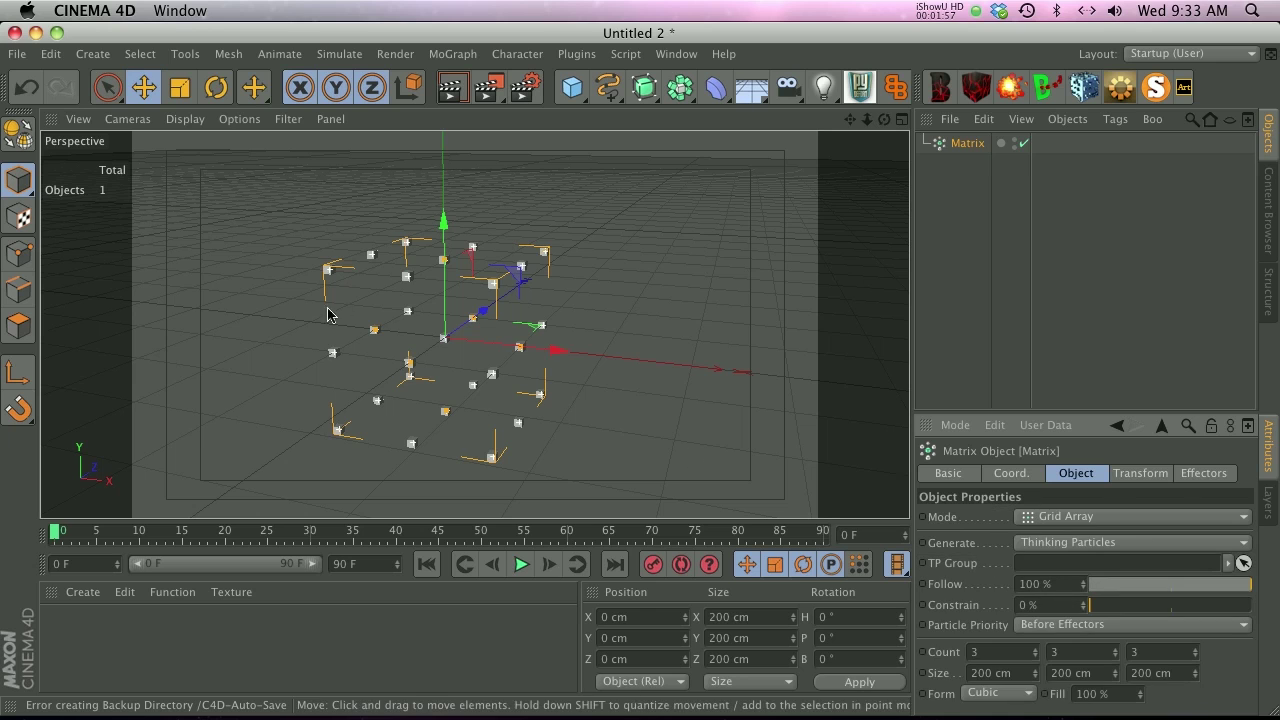
mouse_move(428, 305)
left_mouse_down("alt")
mouse_move(420, 271)
mouse_move(440, 292)
left_mouse_up("alt")
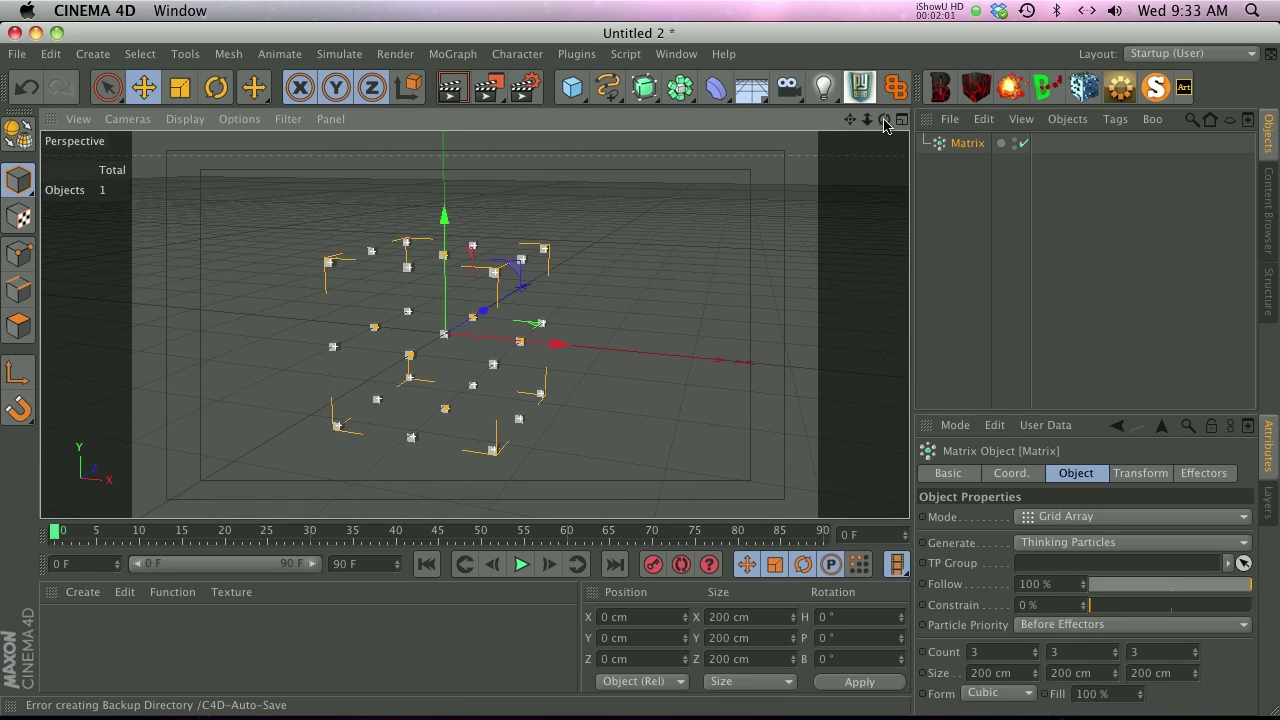
left_click_drag(866, 123, 849, 200)
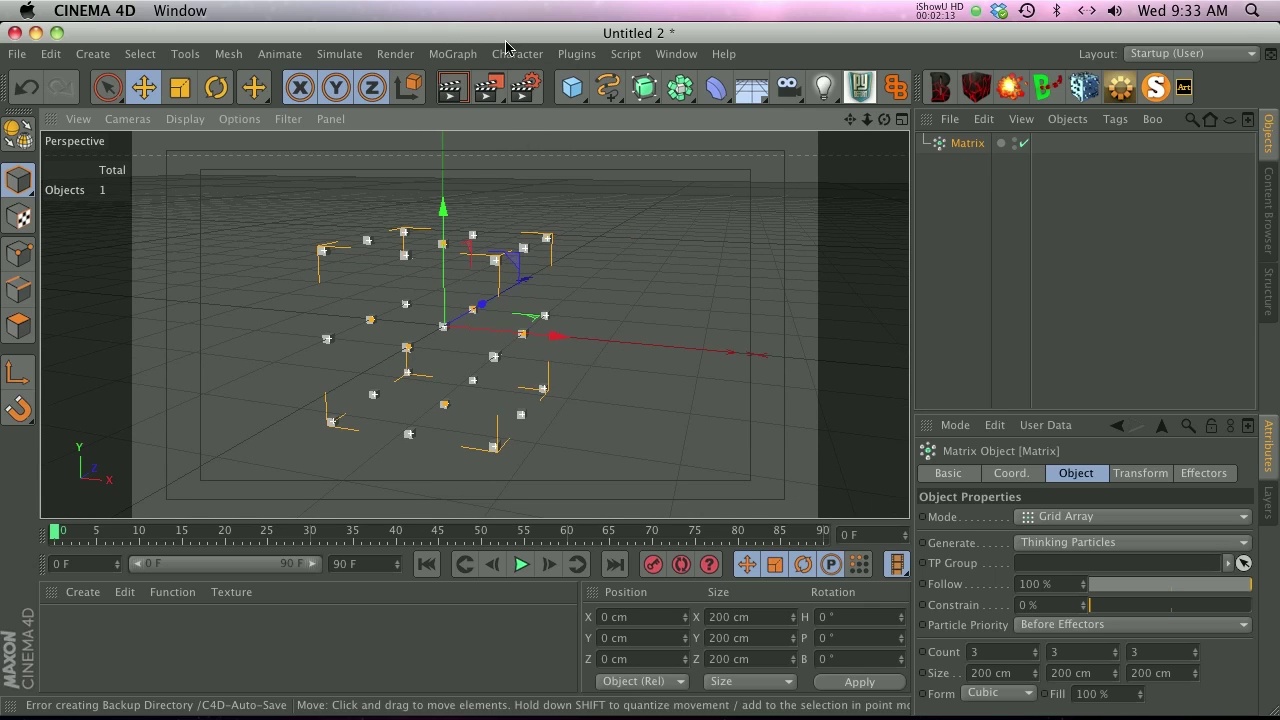
- Add a Random effector from the MoGraph effectors list
left_click(452, 54)
mouse_move(480, 84)
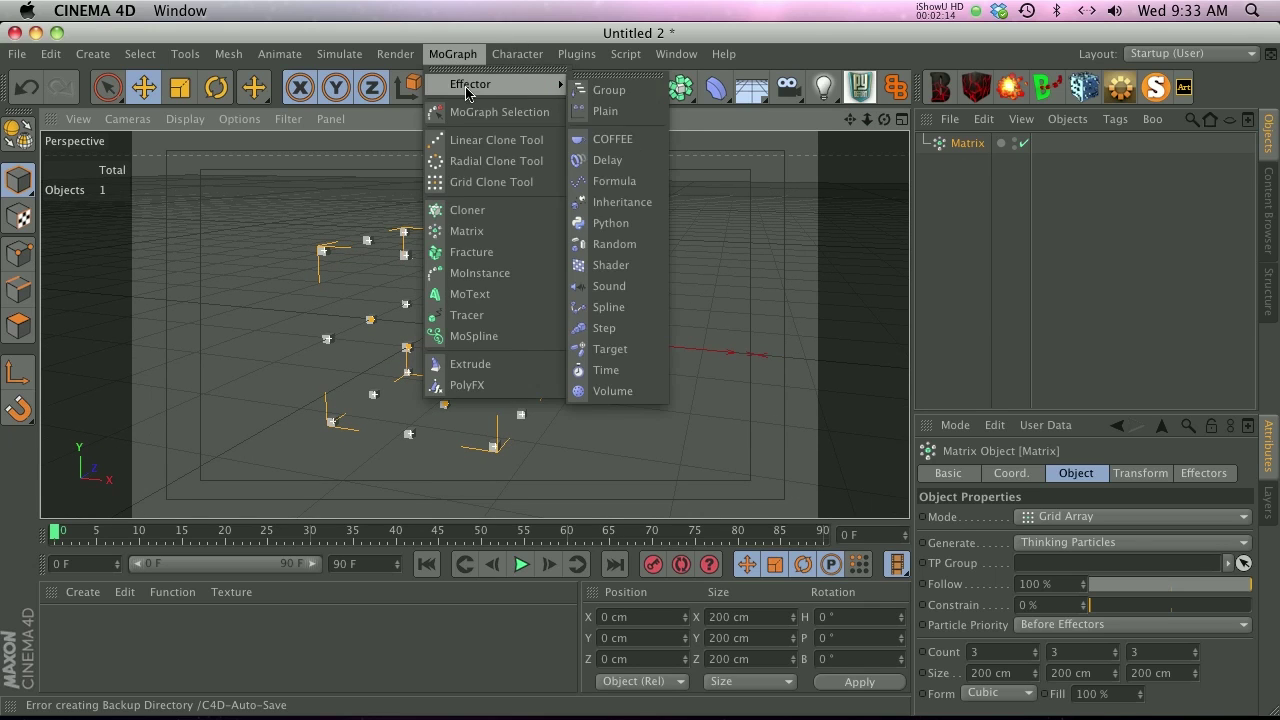
left_click(640, 244)
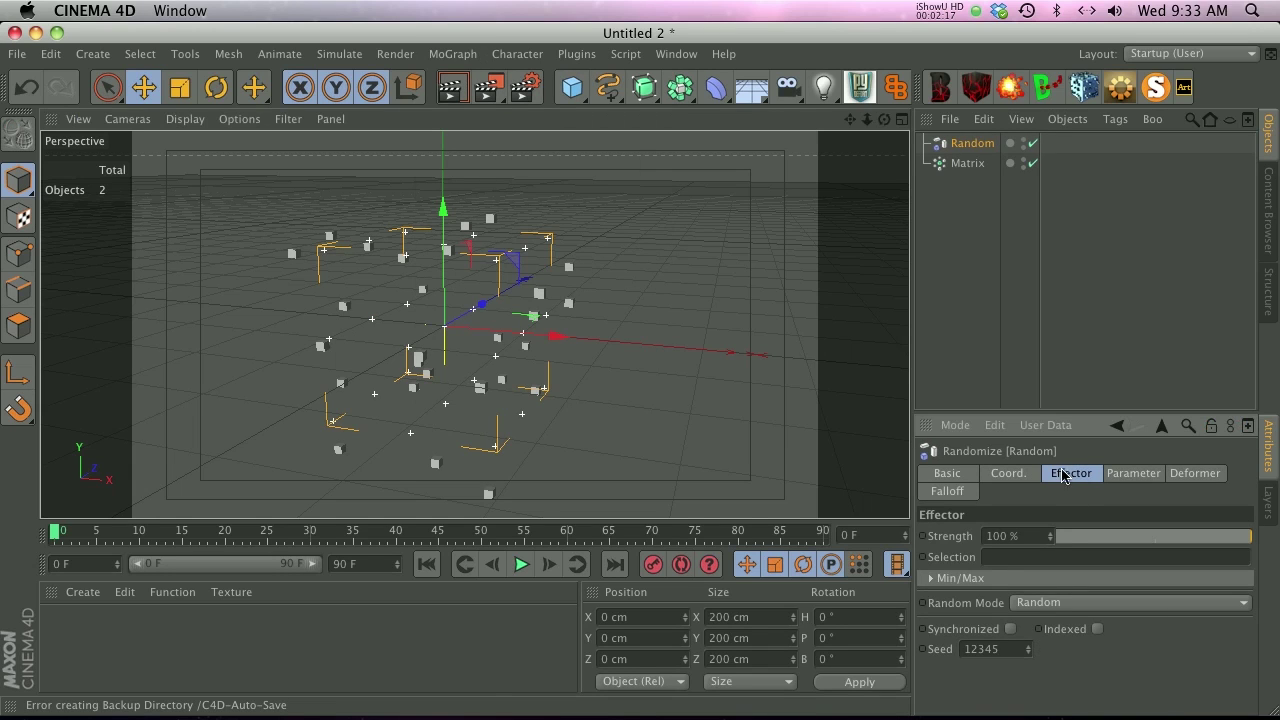
- Set the Random effector to Noise mode with 37% Animation Speed, previewing the playback
left_click(1046, 604)
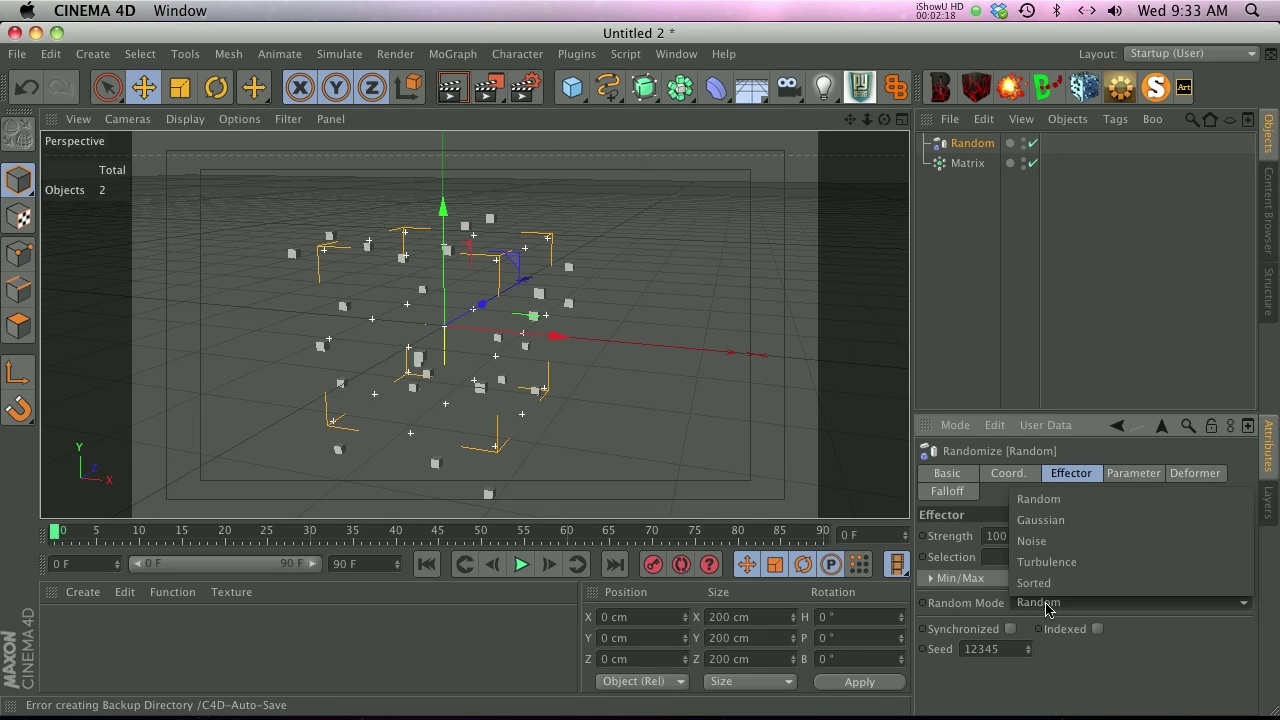
left_click(1043, 535)
left_click(521, 564)
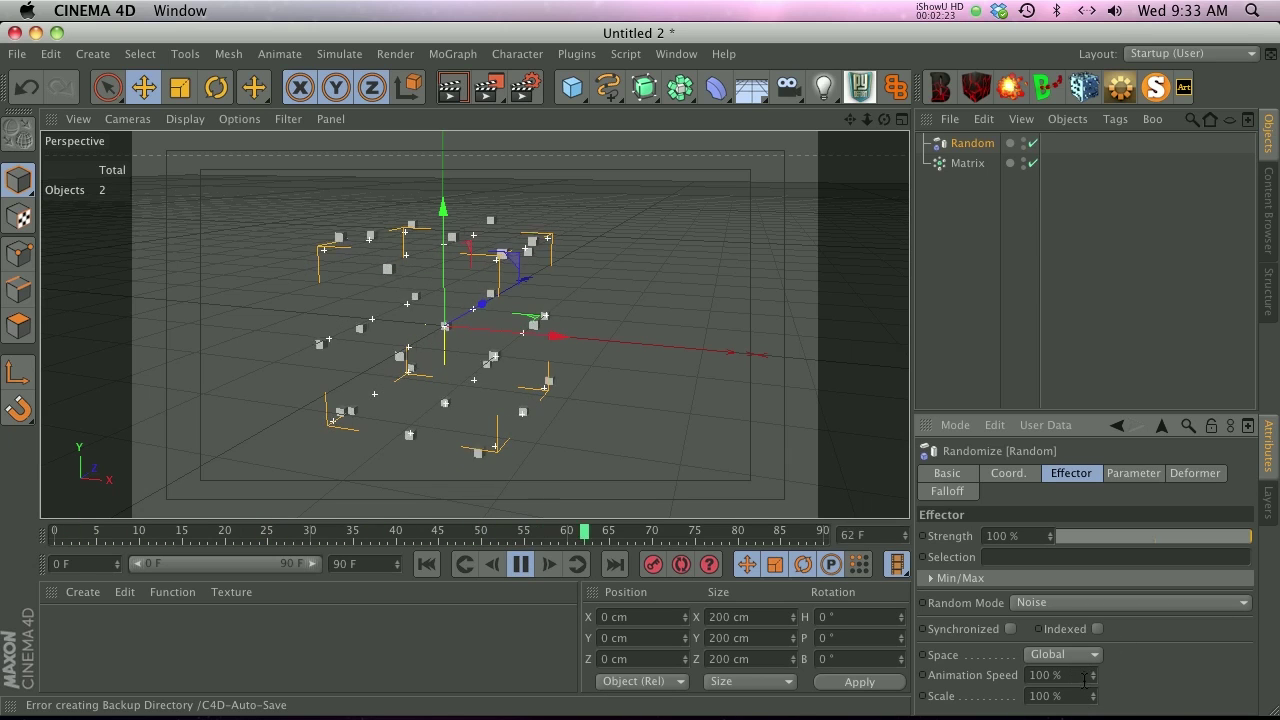
left_click_drag(1090, 679, 1090, 690)
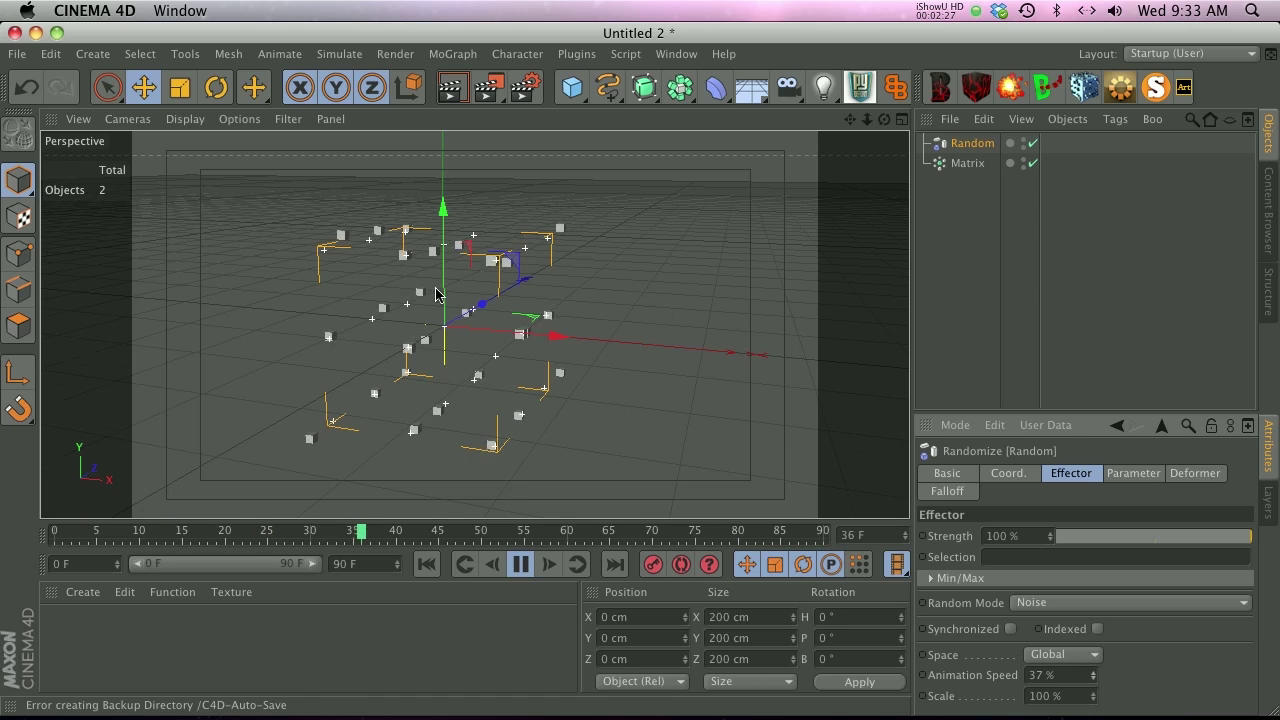
left_click_drag(491, 449, 540, 300, "alt")
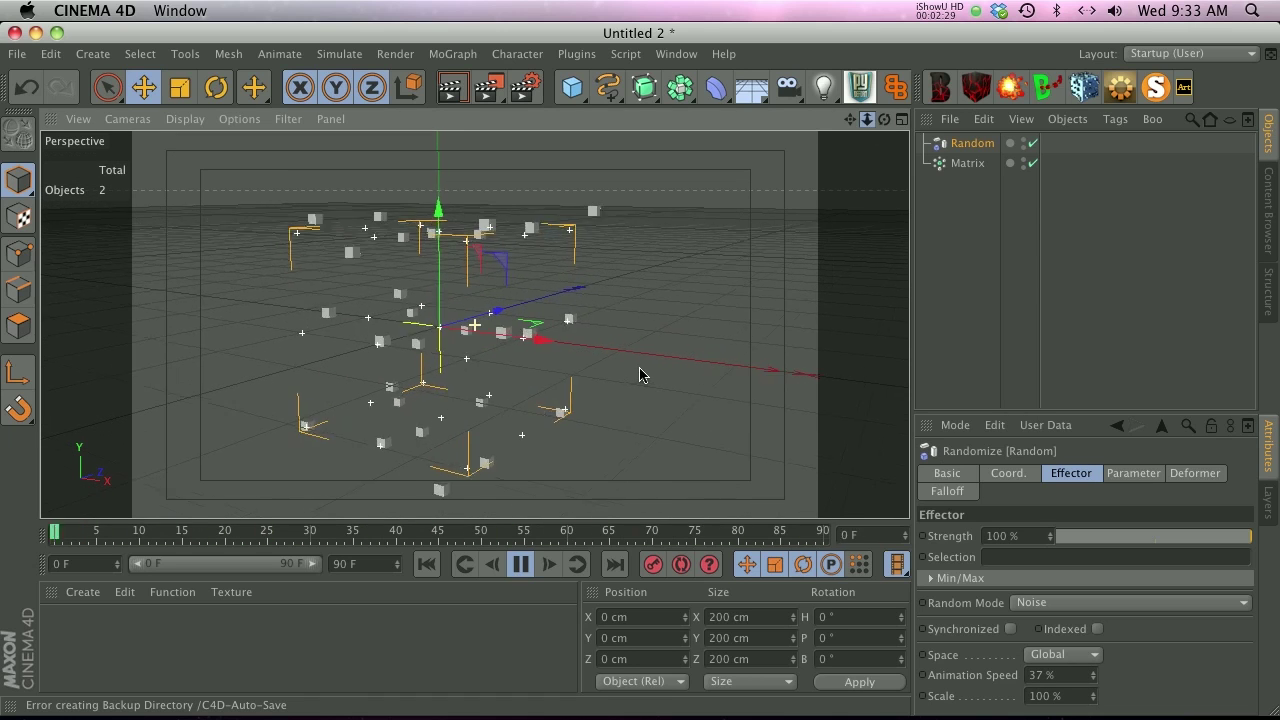
key("F8")
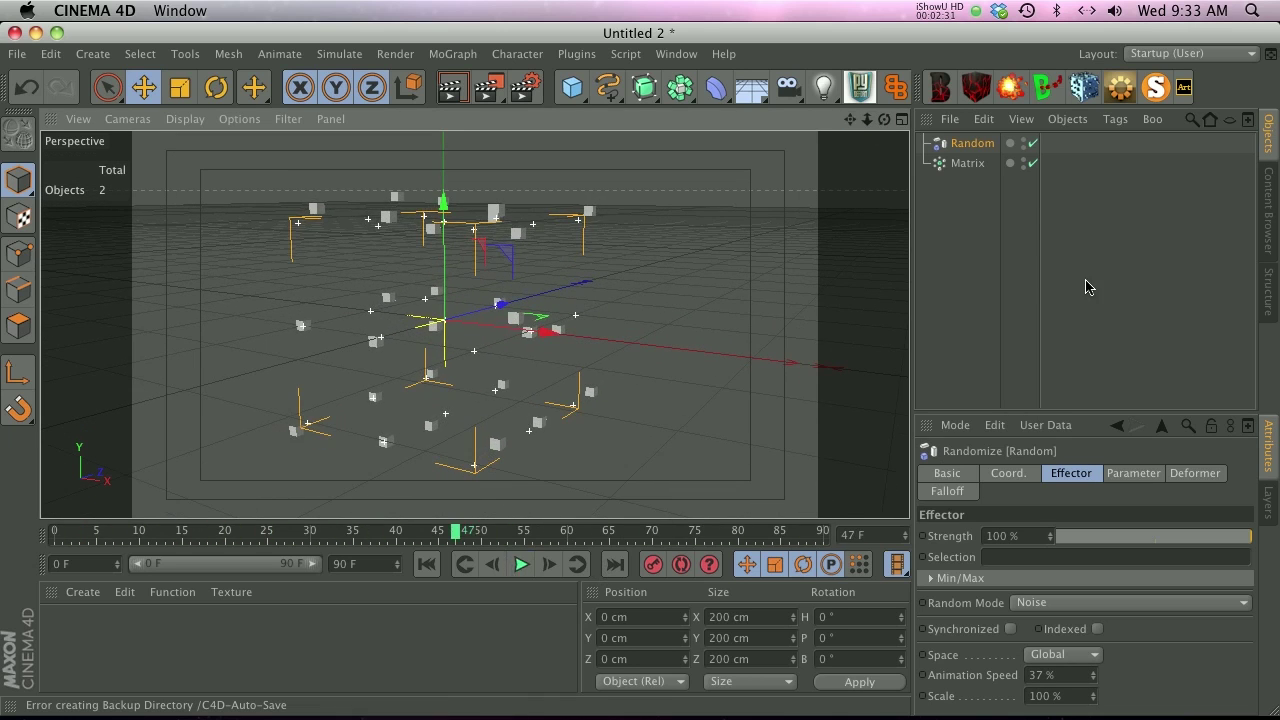
left_click(979, 255)
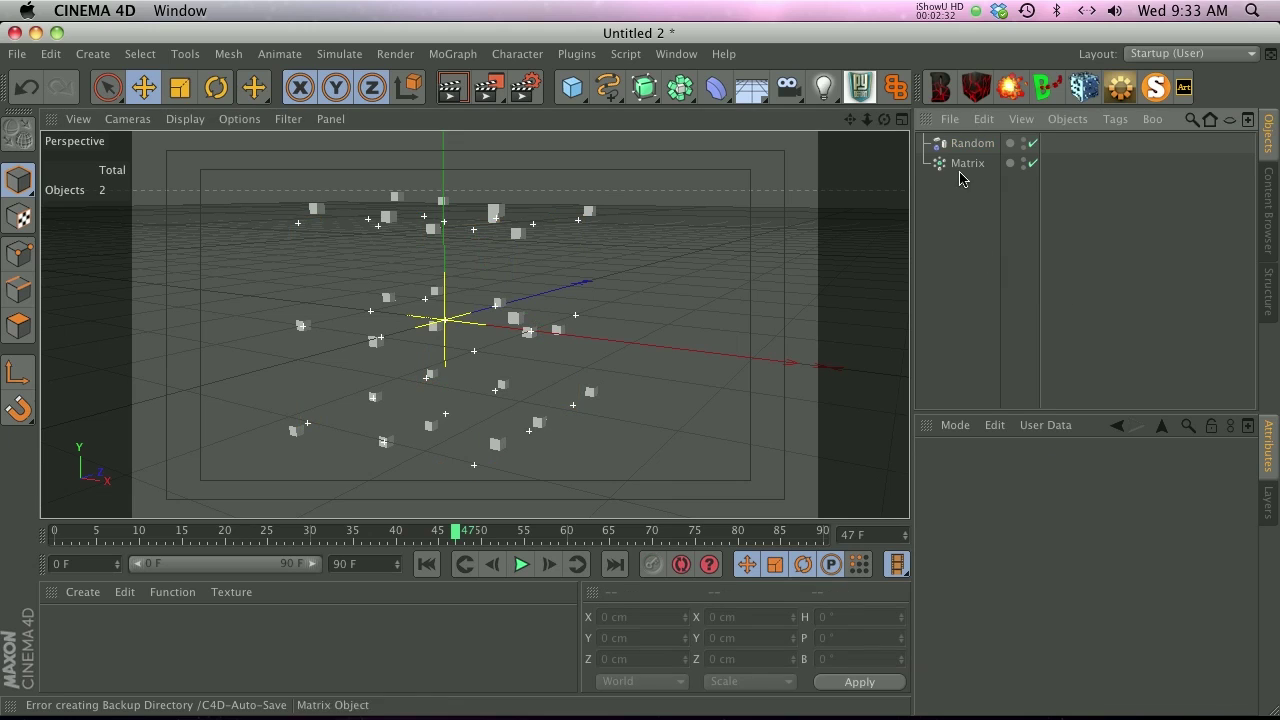
- Add a Ray Connector from Plugins and select it, showing Radius 75 cm and Max. Rays 3
left_click(577, 54)
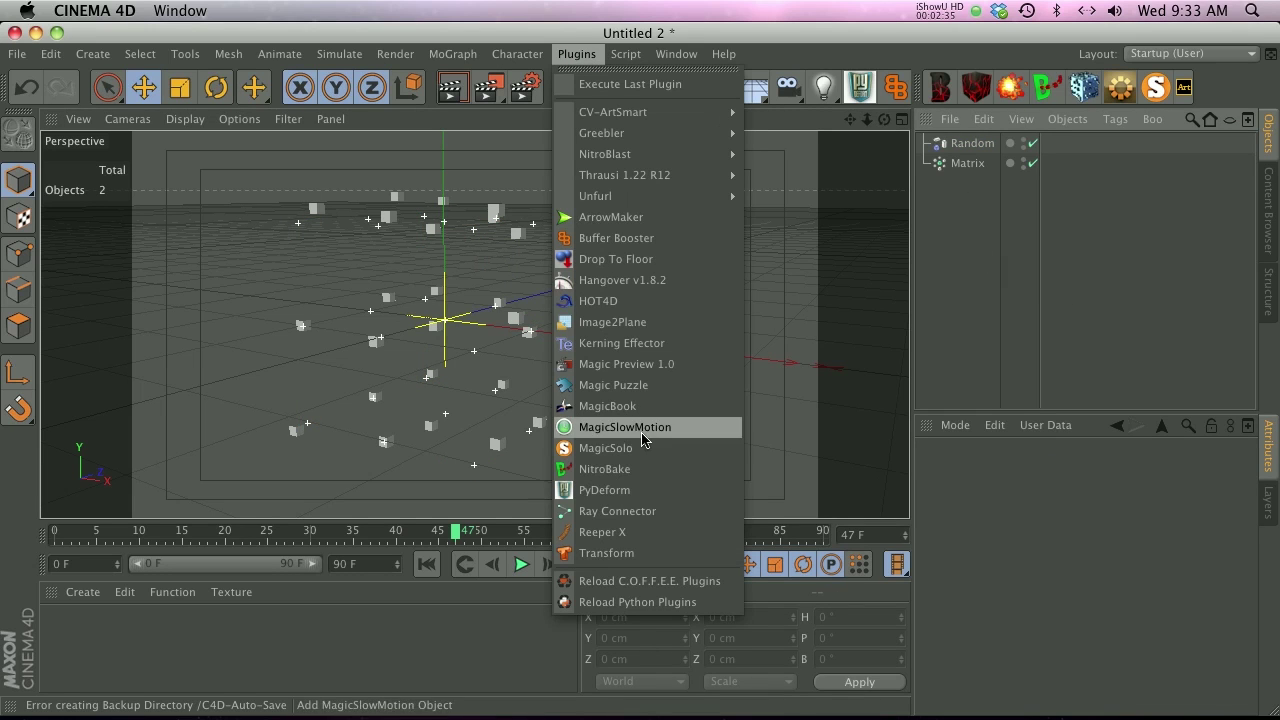
left_click(612, 511)
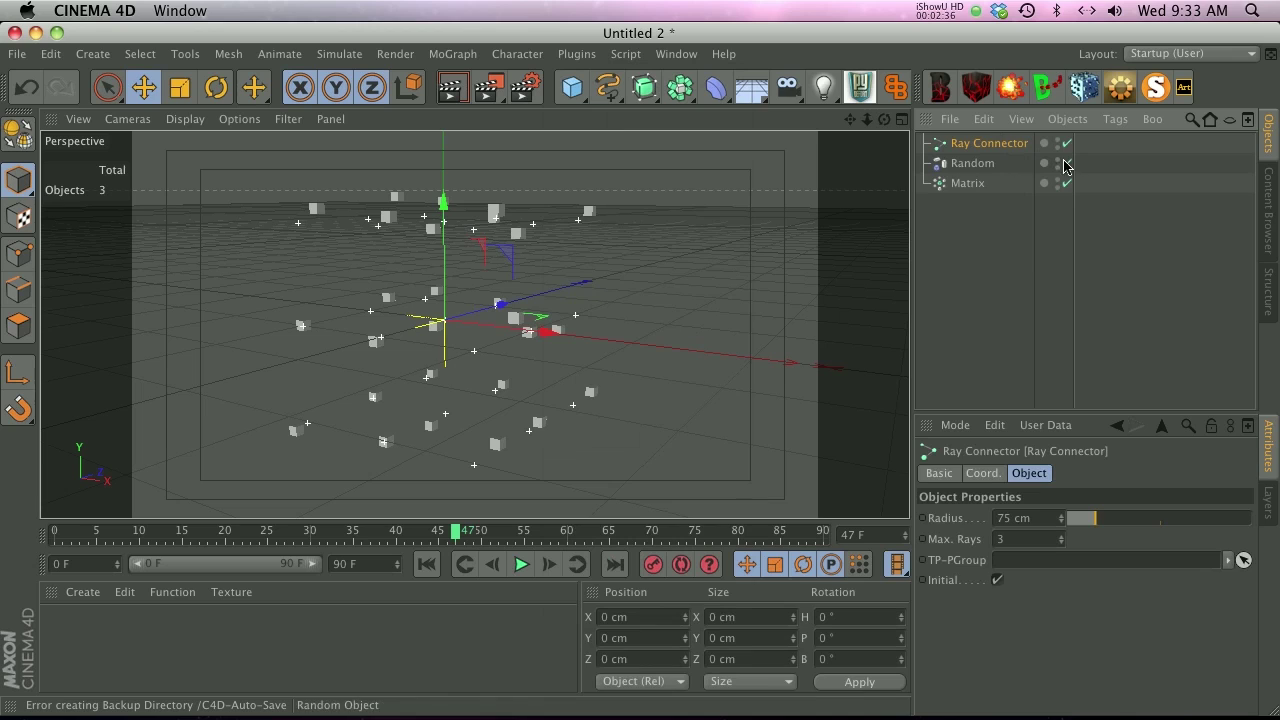
left_click(986, 229)
left_click(980, 144)
left_click_drag(1008, 466, 958, 185)
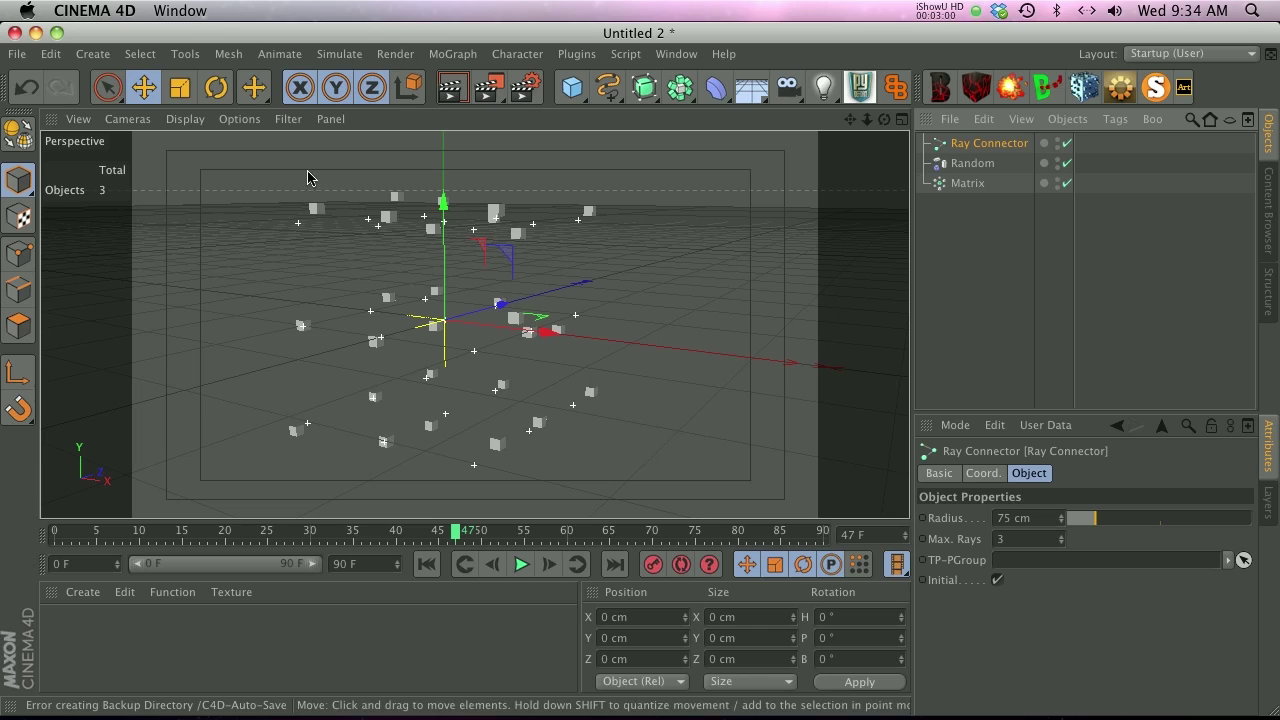
- Open the Thinking Particles settings window from the Simulate menu and move it aside
left_click(340, 56)
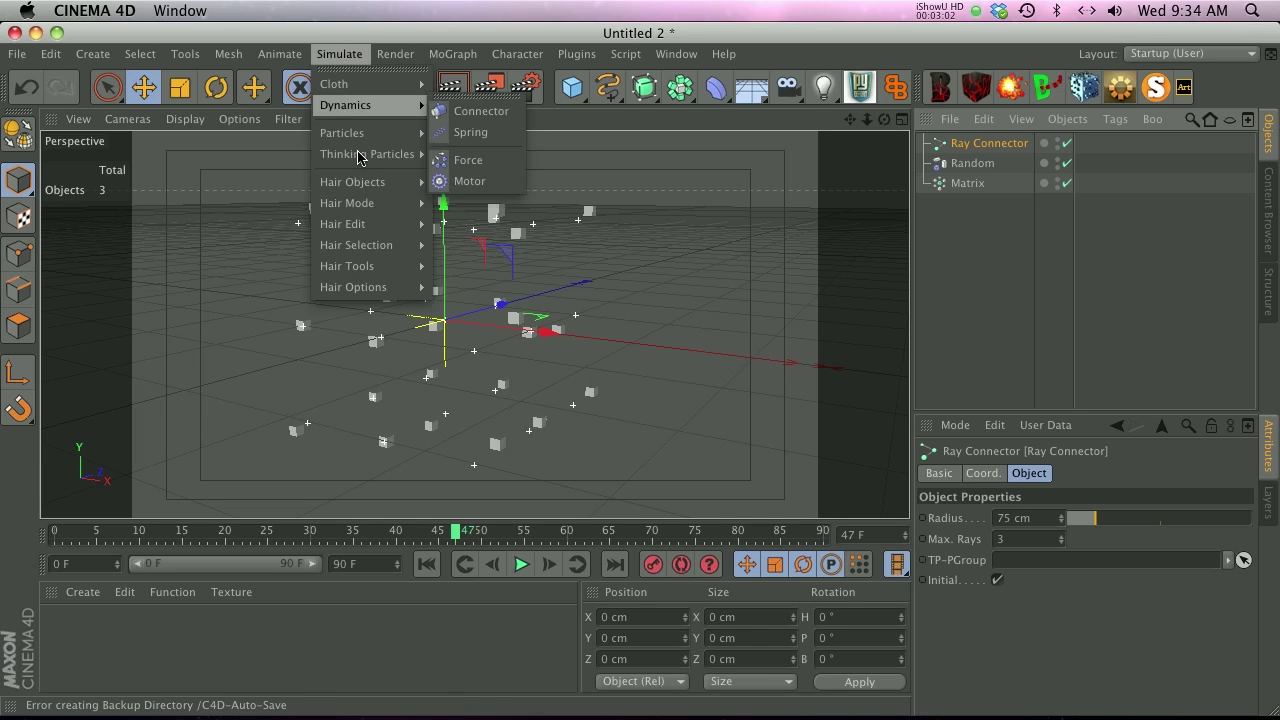
mouse_move(358, 145)
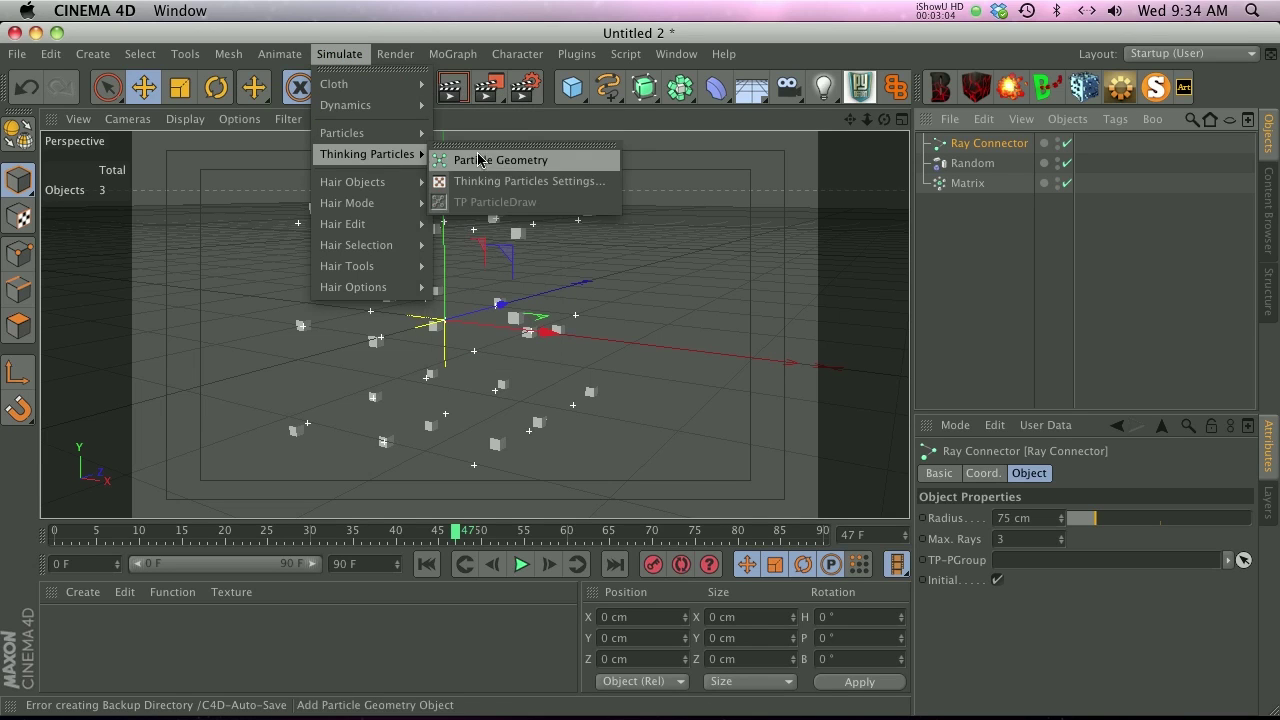
left_click(564, 181)
left_click_drag(1000, 298, 606, 154)
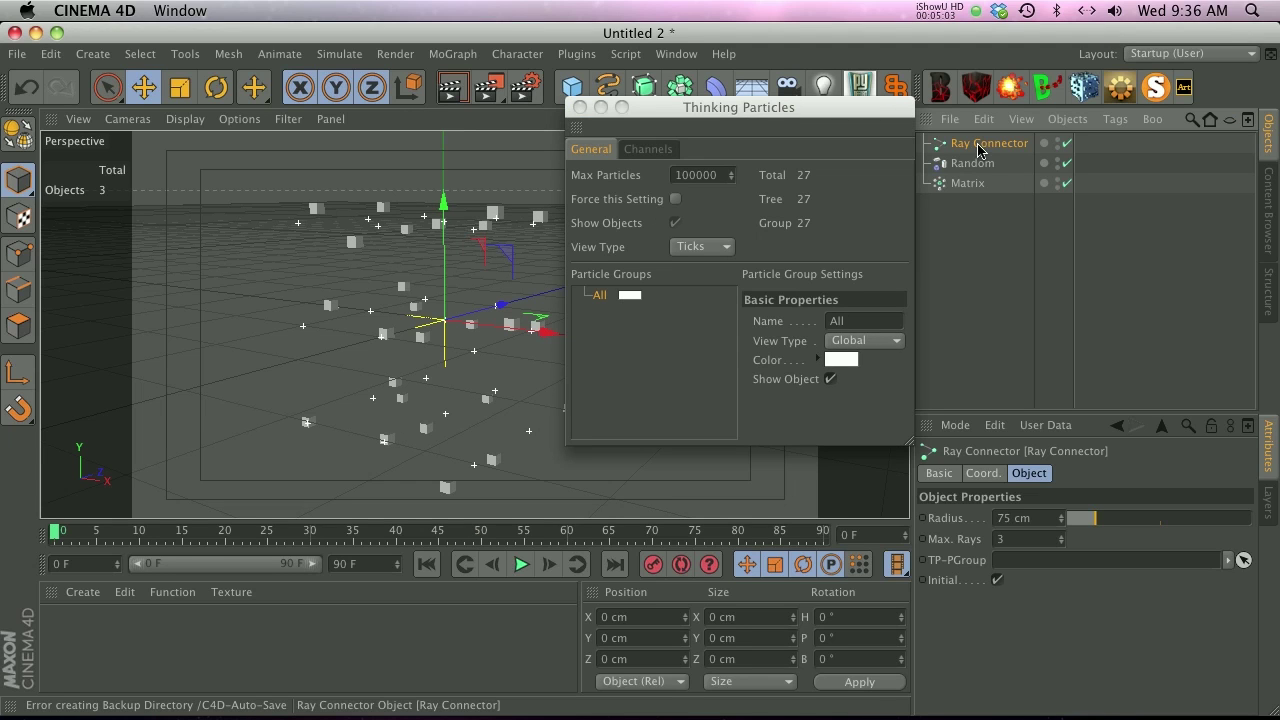
- Enable Initial, link the All particle group to TP-PGroup, and play the animation
left_click(996, 579)
left_click(602, 298)
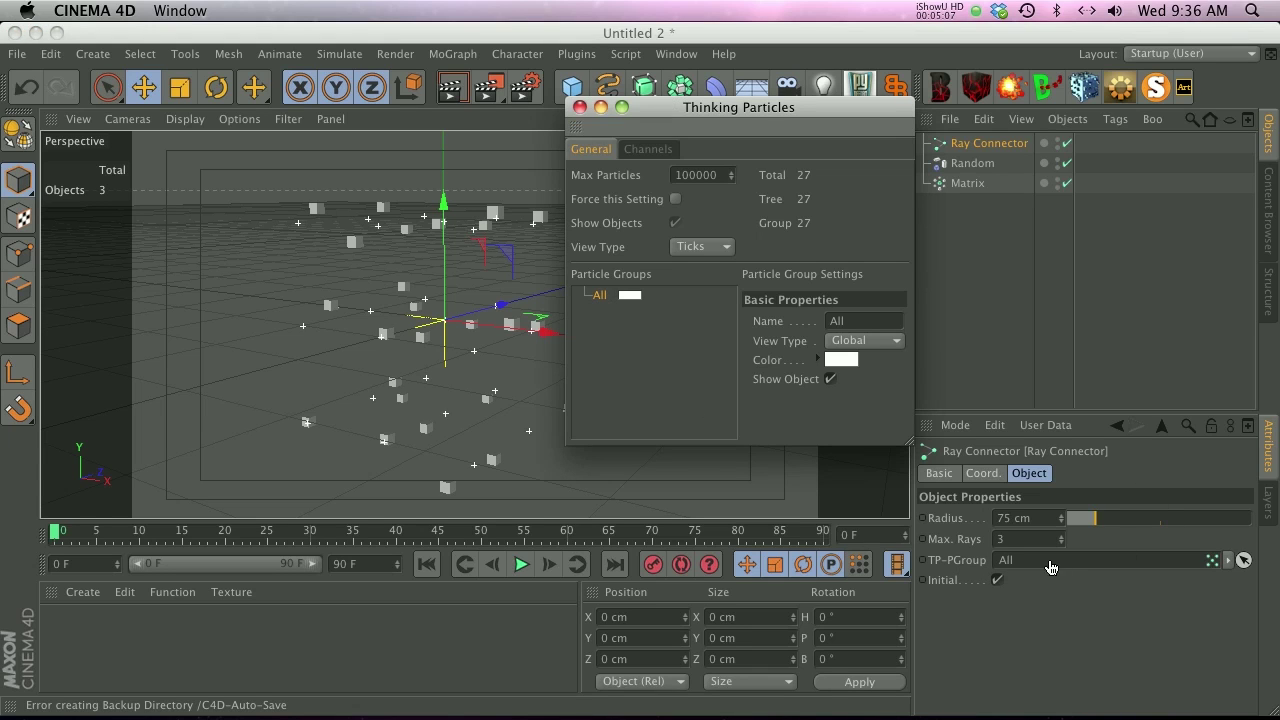
left_click_drag(1035, 564, 1030, 558)
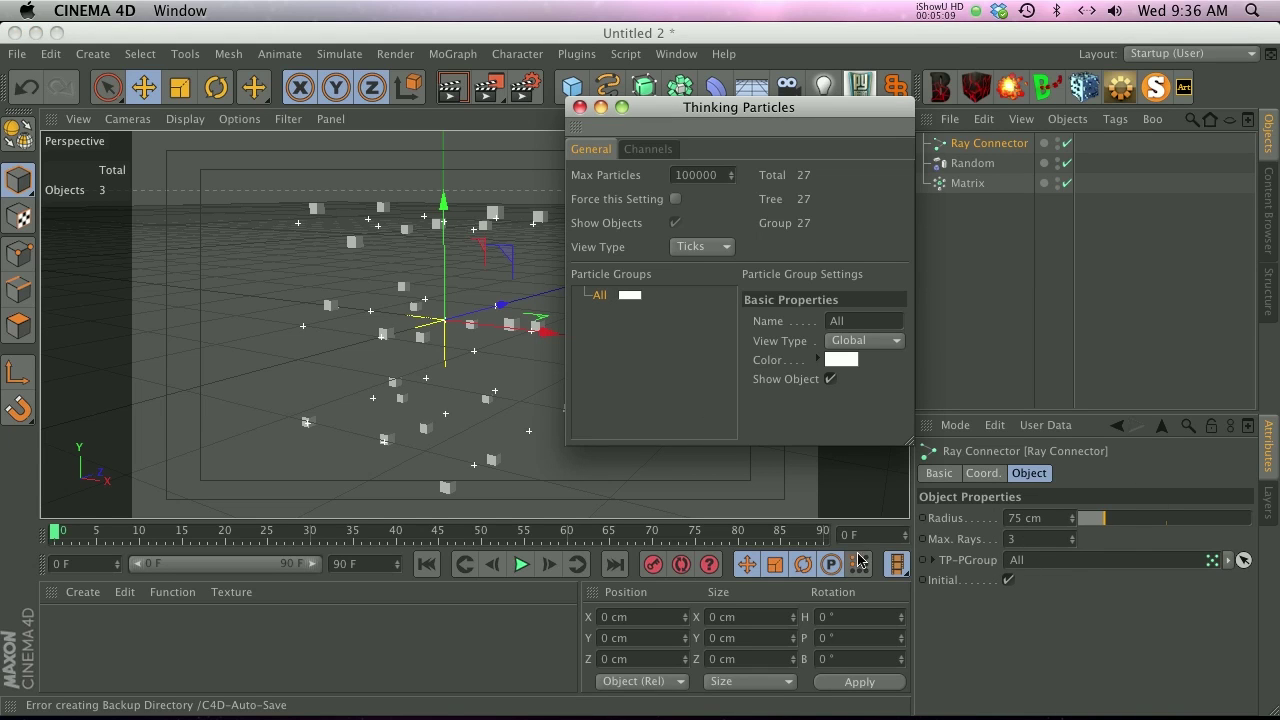
left_click(520, 565)
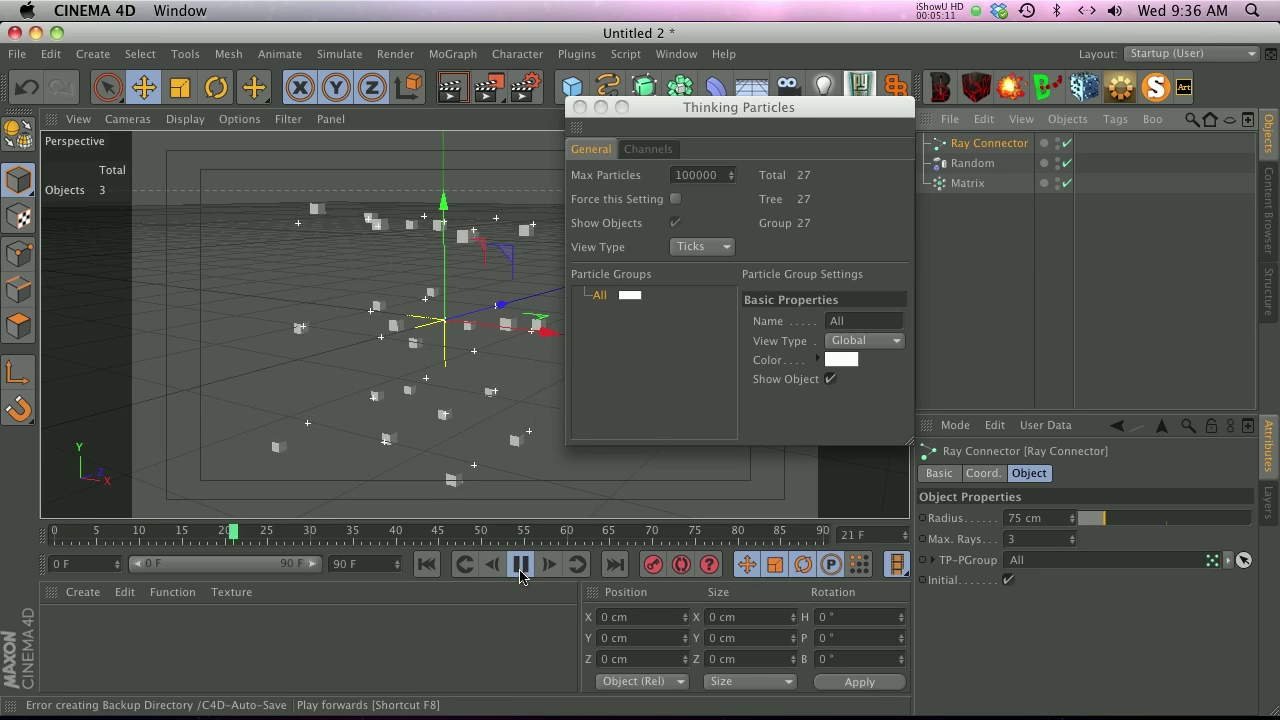
- Hide the Matrix cubes in the viewport and replay the animation from frame 0
left_click(520, 565)
left_click(426, 564)
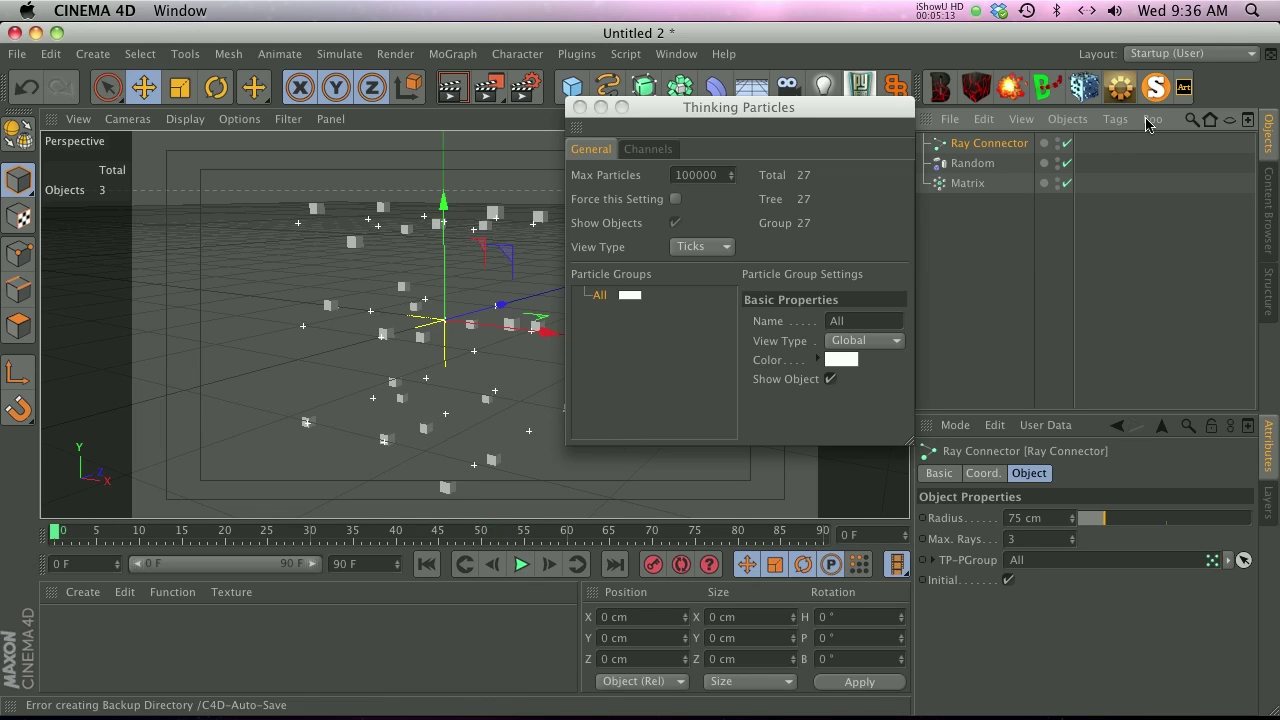
left_click(1057, 179)
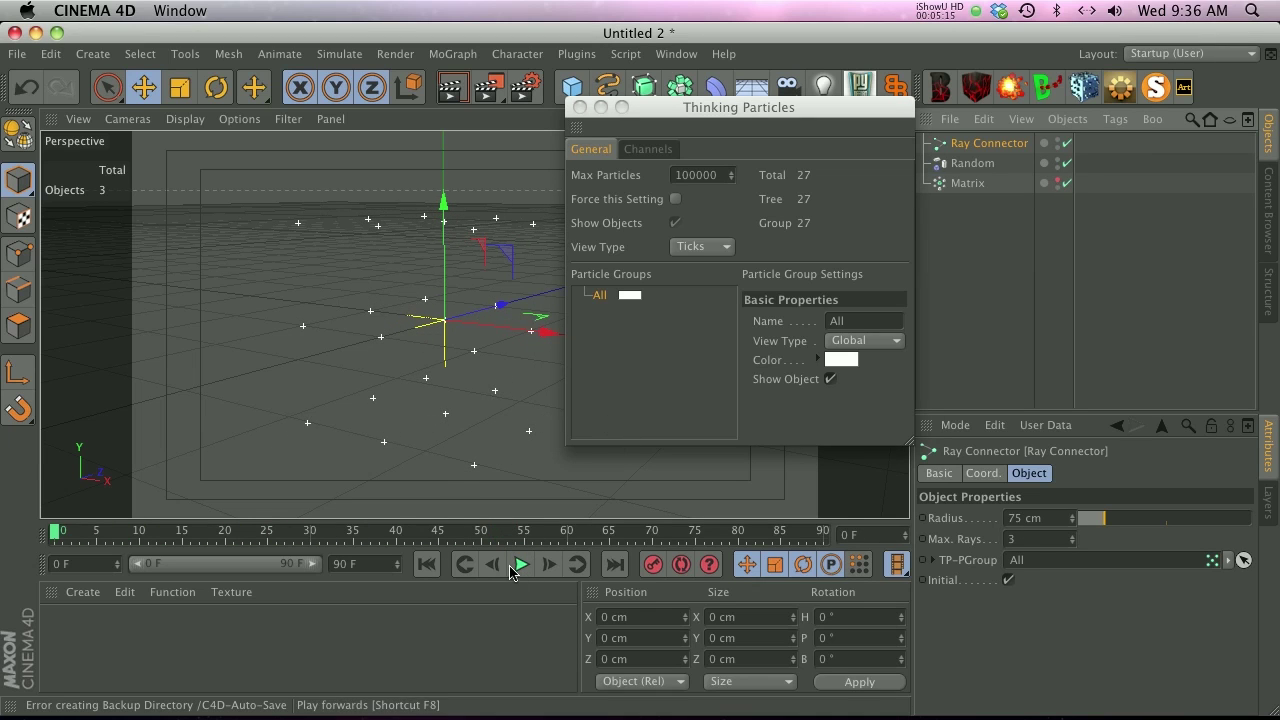
left_click(426, 564)
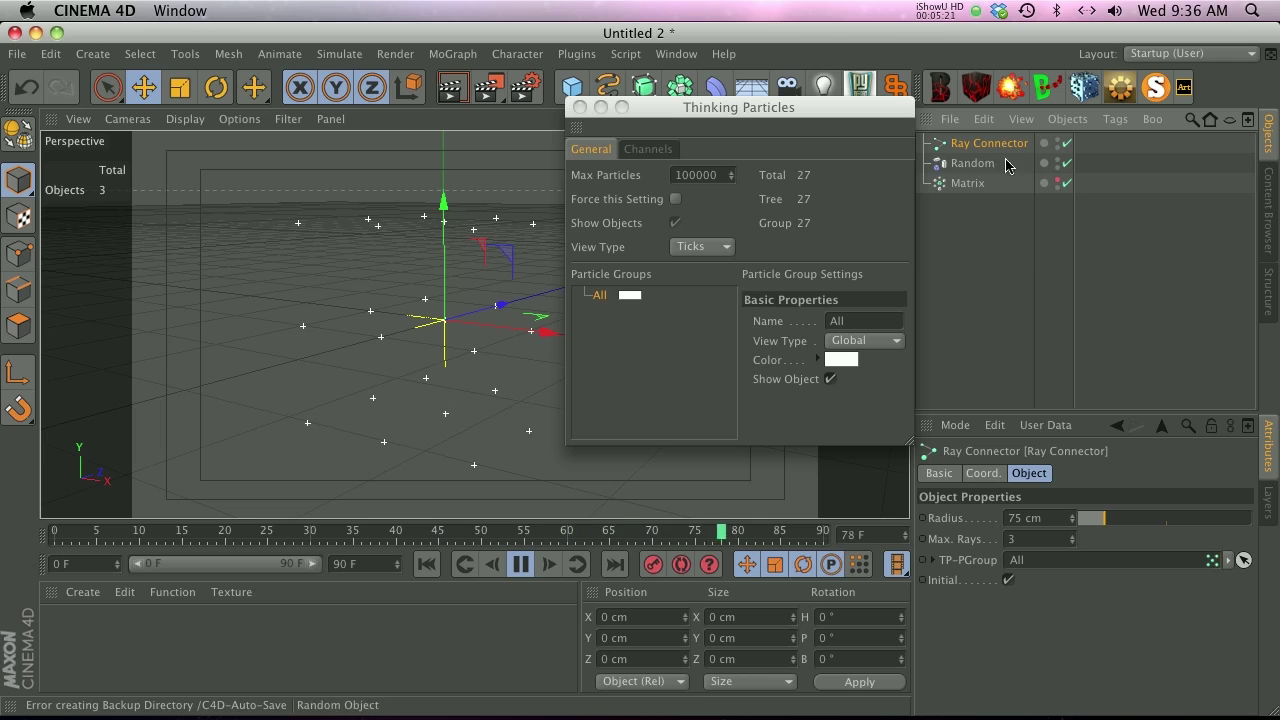
key("F8")
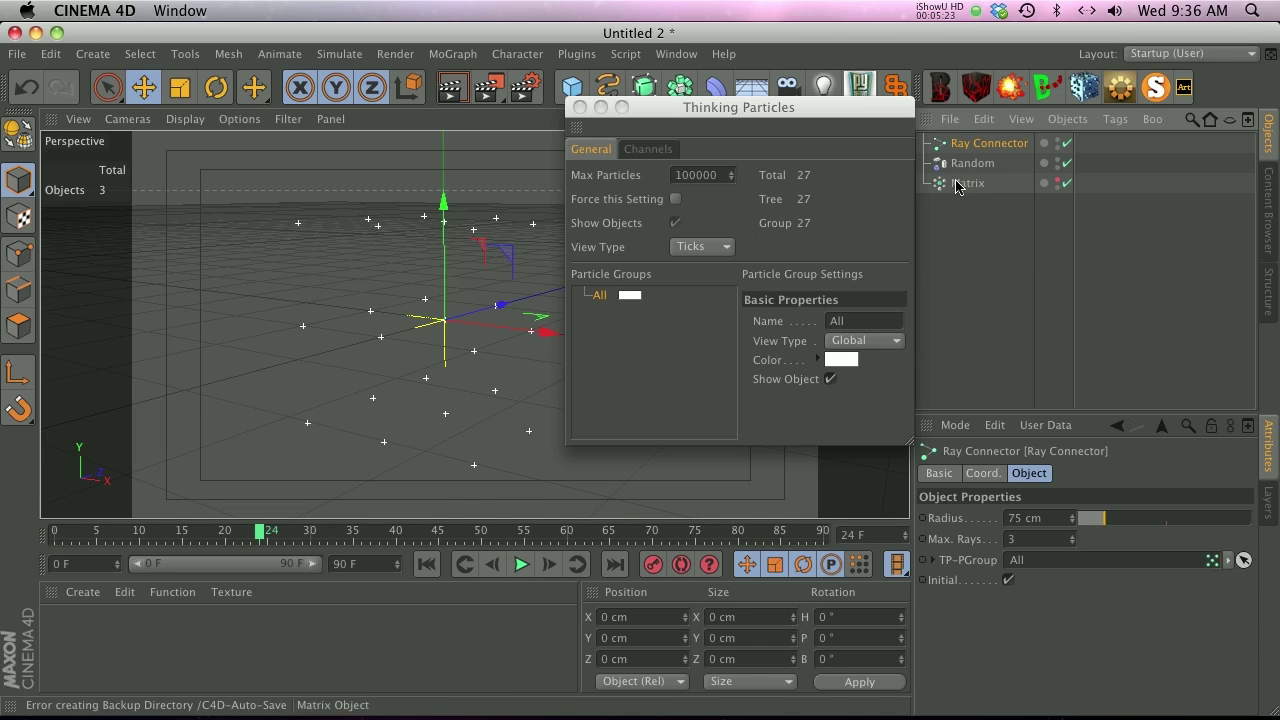
- Set the Matrix Particle Priority to After Effectors, then replay and view the particles from above
left_click(958, 183)
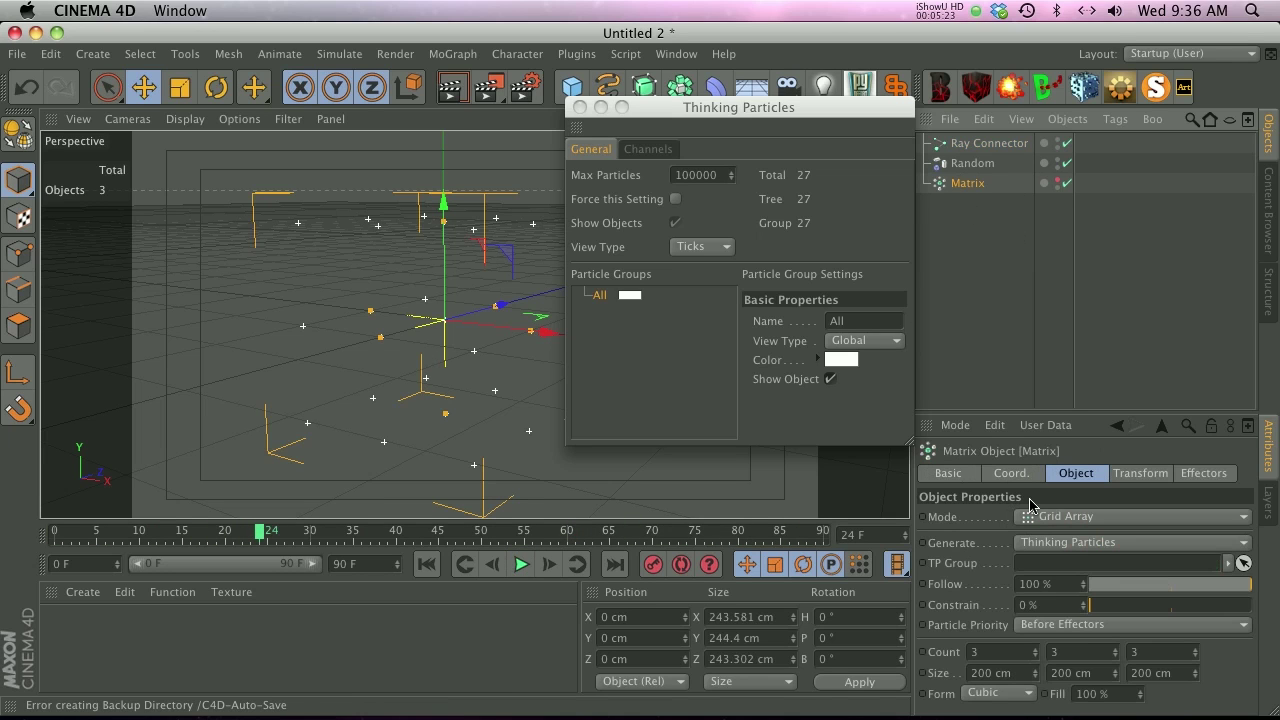
left_click(1020, 632)
left_click(1046, 668)
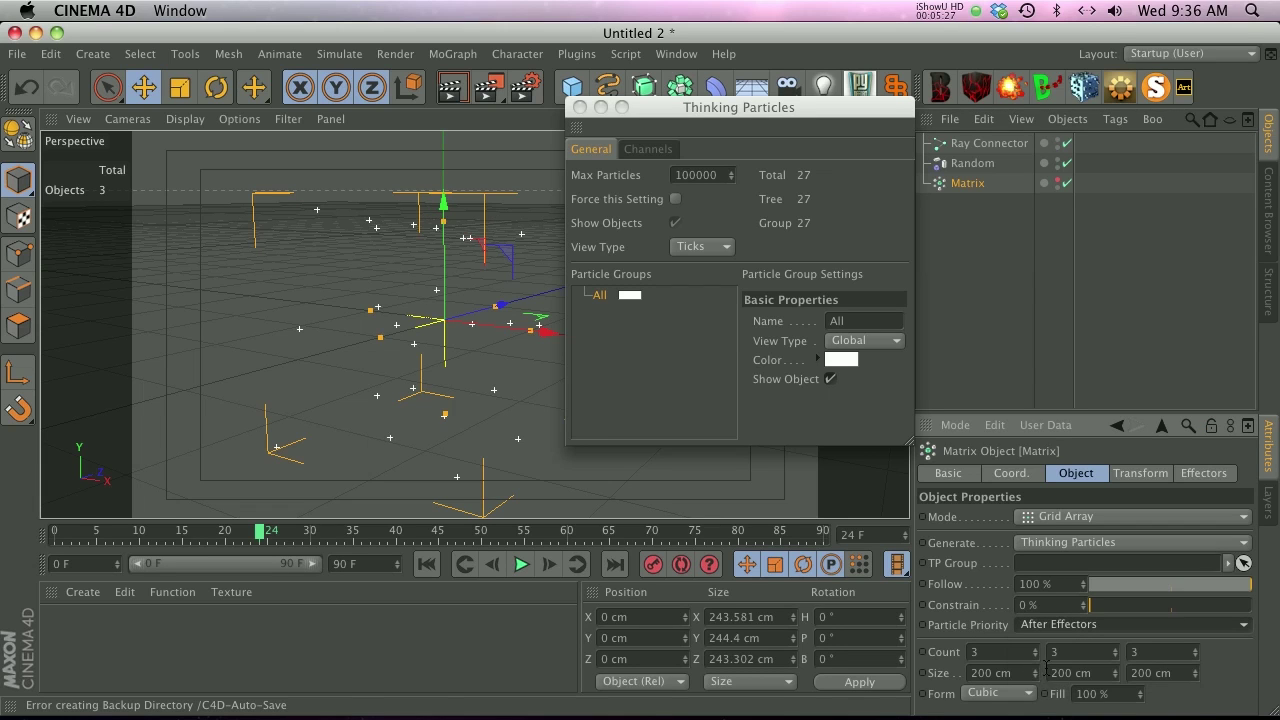
left_click(560, 490)
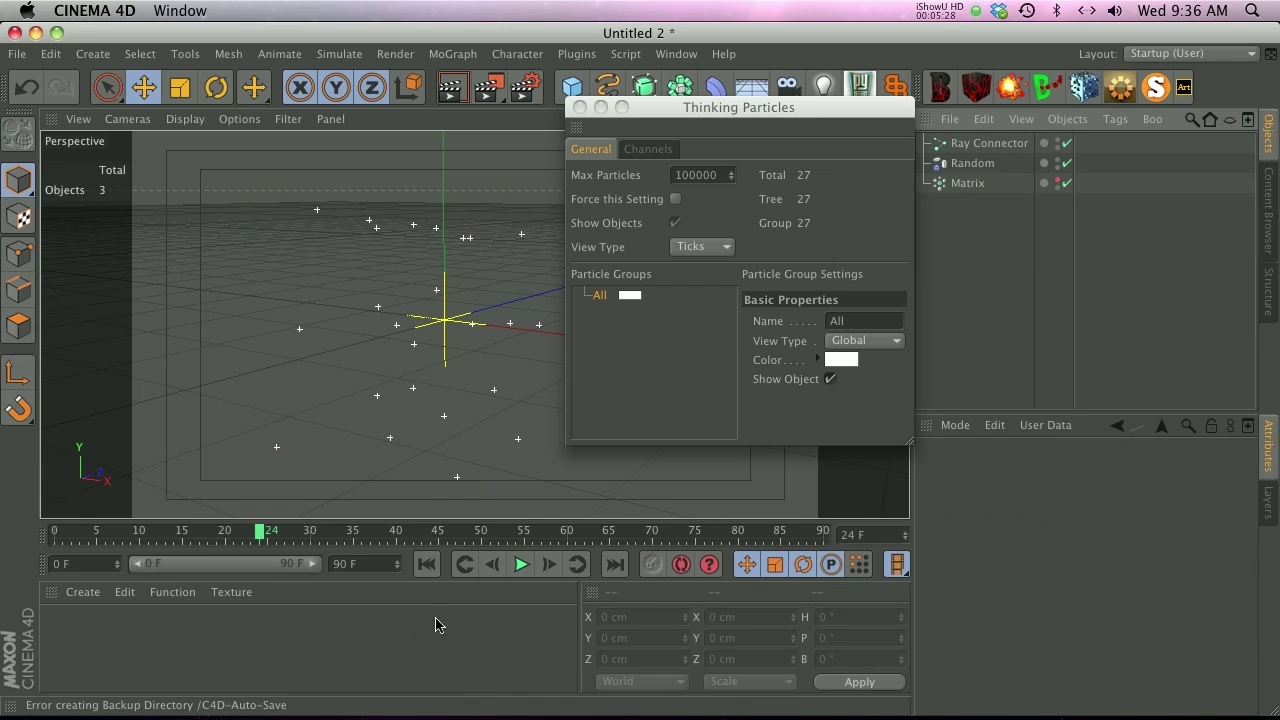
left_click(426, 564)
left_click(520, 564)
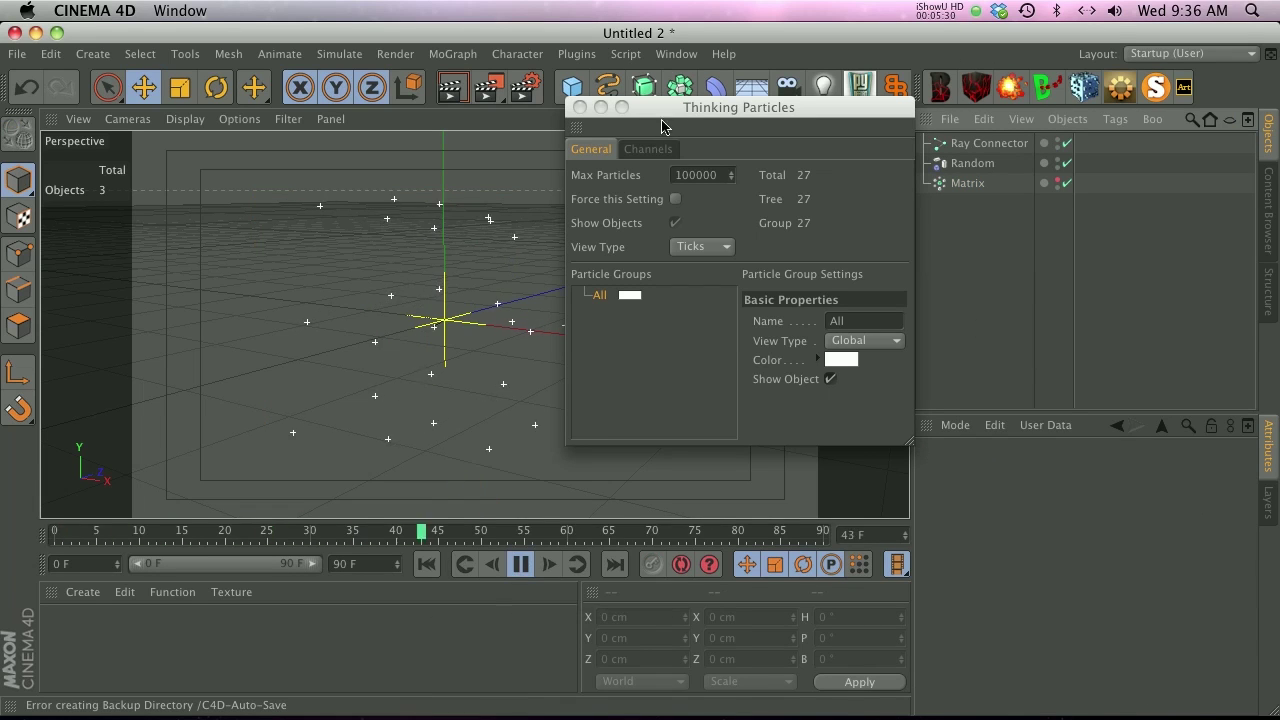
left_click_drag(665, 112, 758, 131)
left_click_drag(491, 386, 487, 336, "alt")
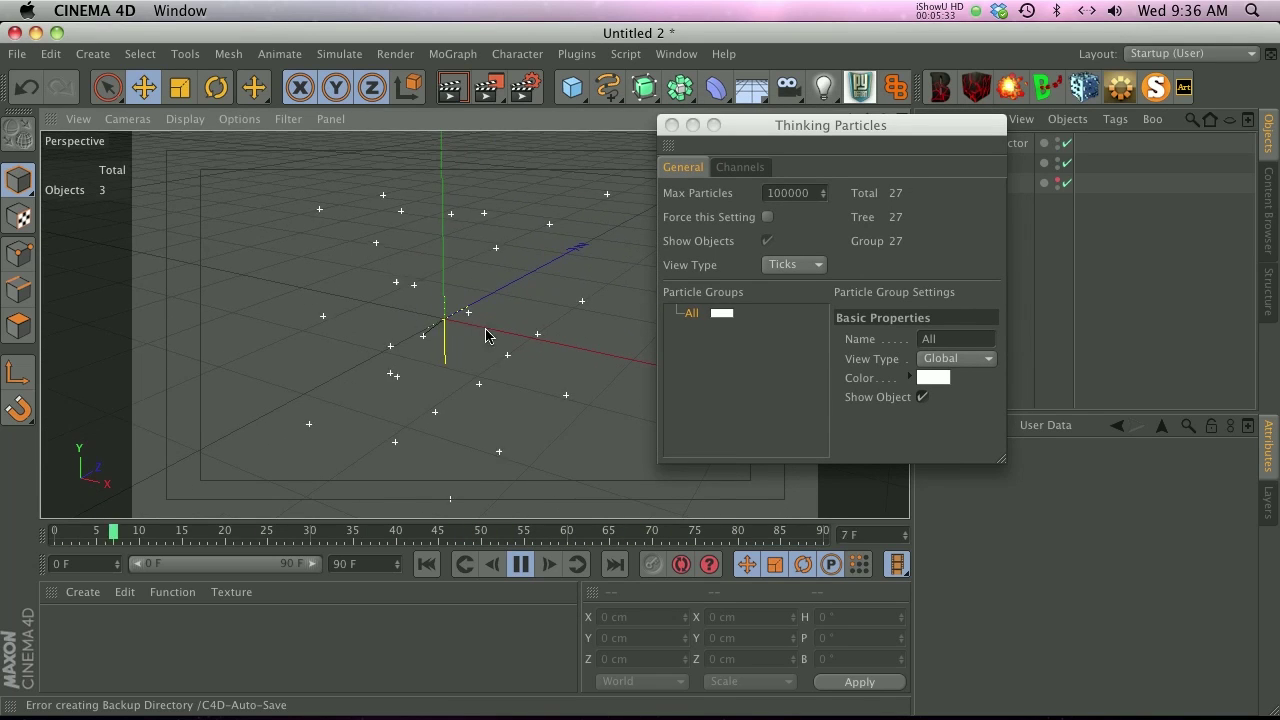
- Close Thinking Particles and set the Ray Connector Radius to 121.4 cm and Max Rays to 15
left_click(671, 126)
left_click(980, 143)
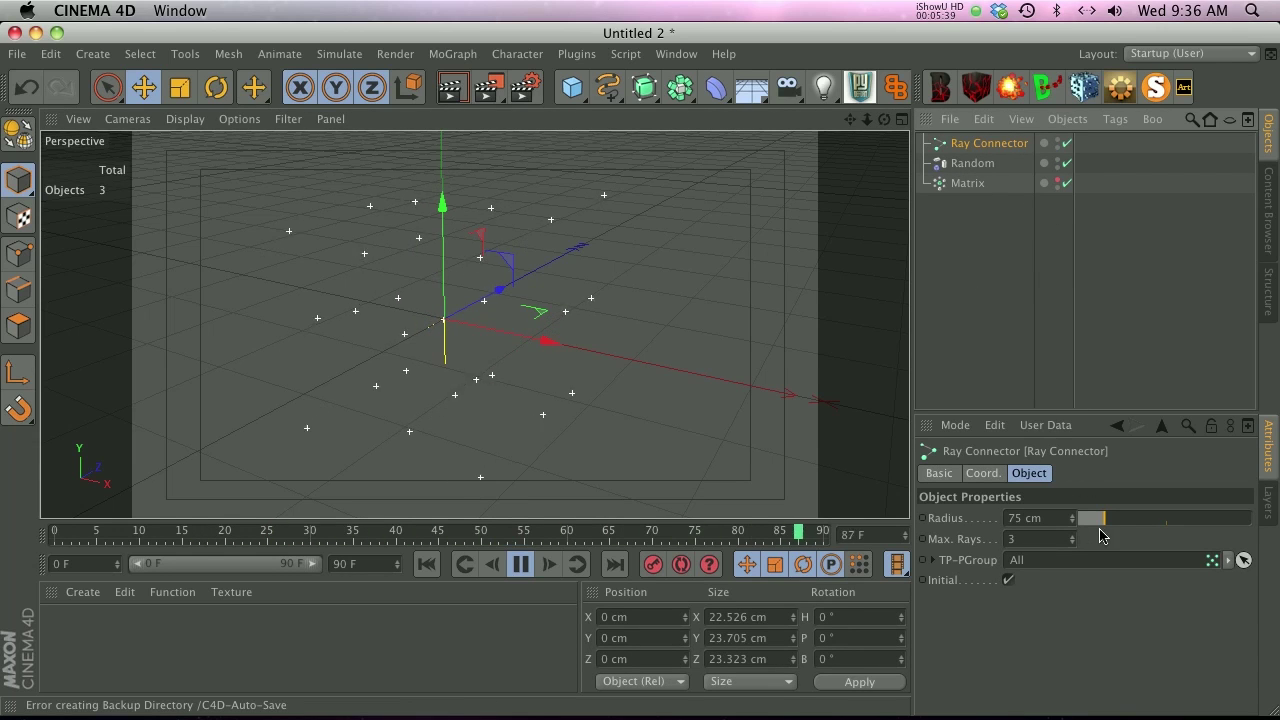
mouse_move(1110, 524)
left_mouse_down()
mouse_move(1138, 527)
mouse_move(1118, 528)
left_mouse_up()
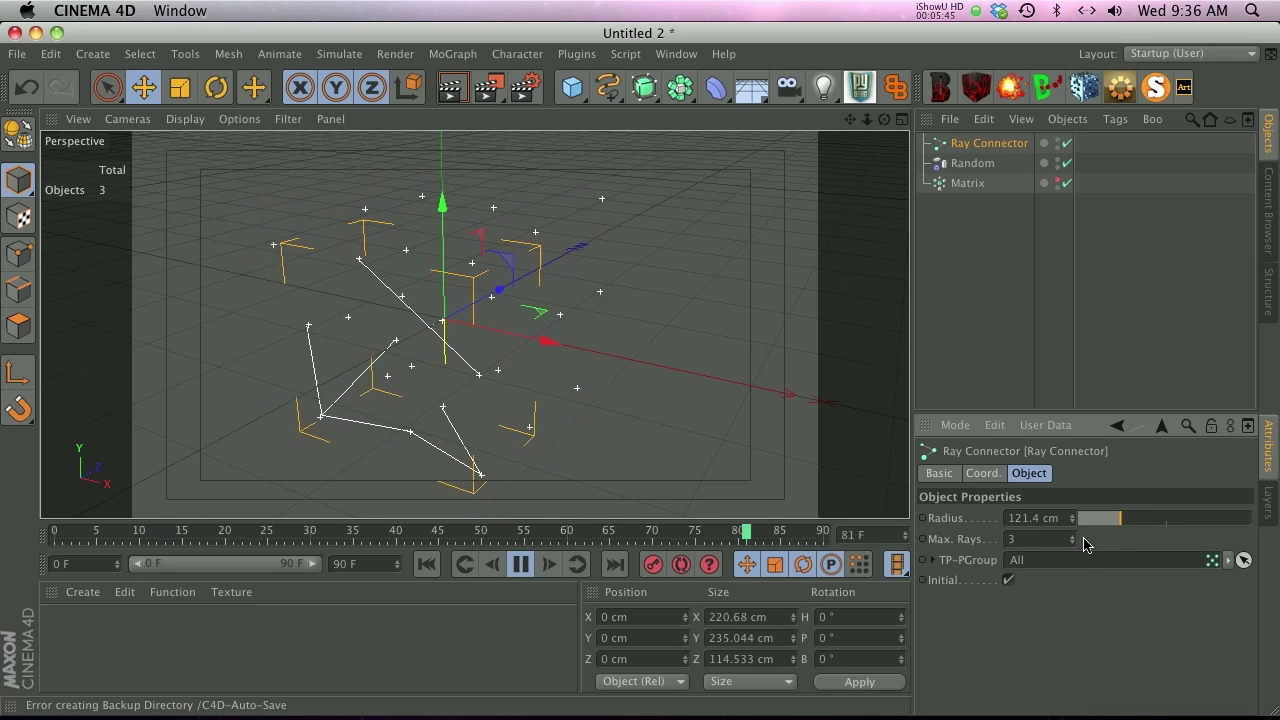
left_click_drag(1072, 540, 1090, 528)
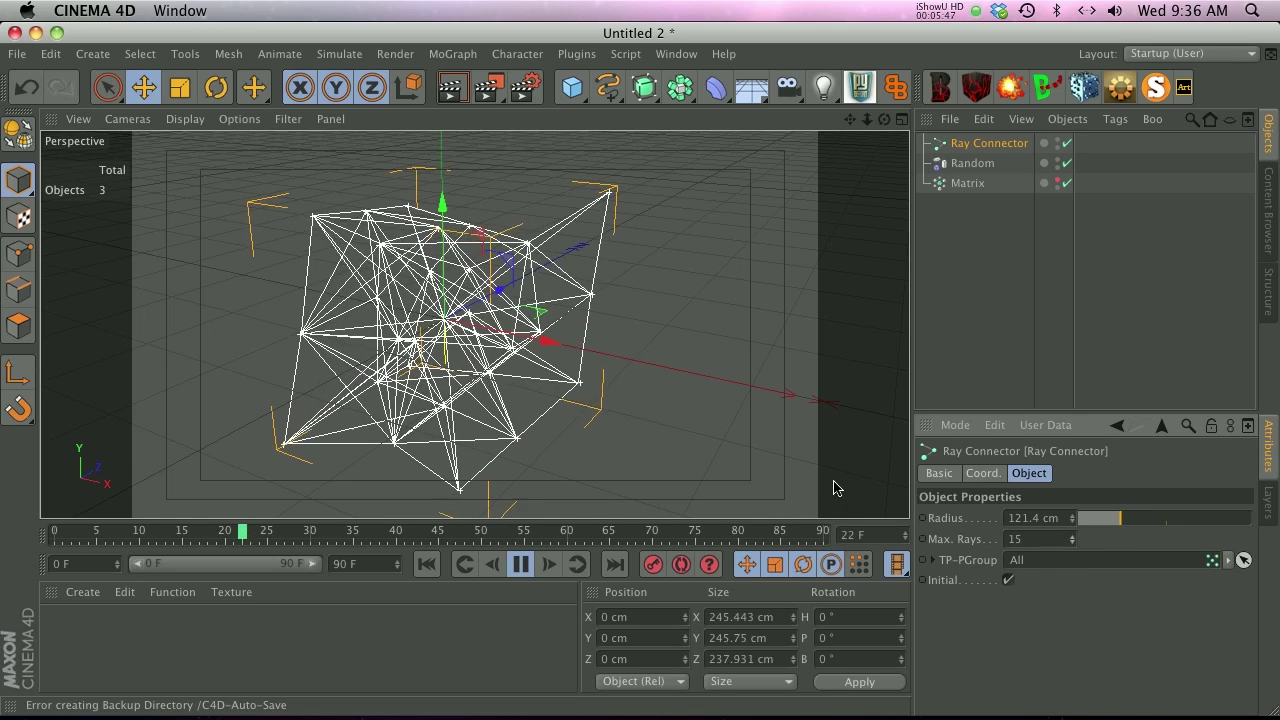
left_click(957, 280)
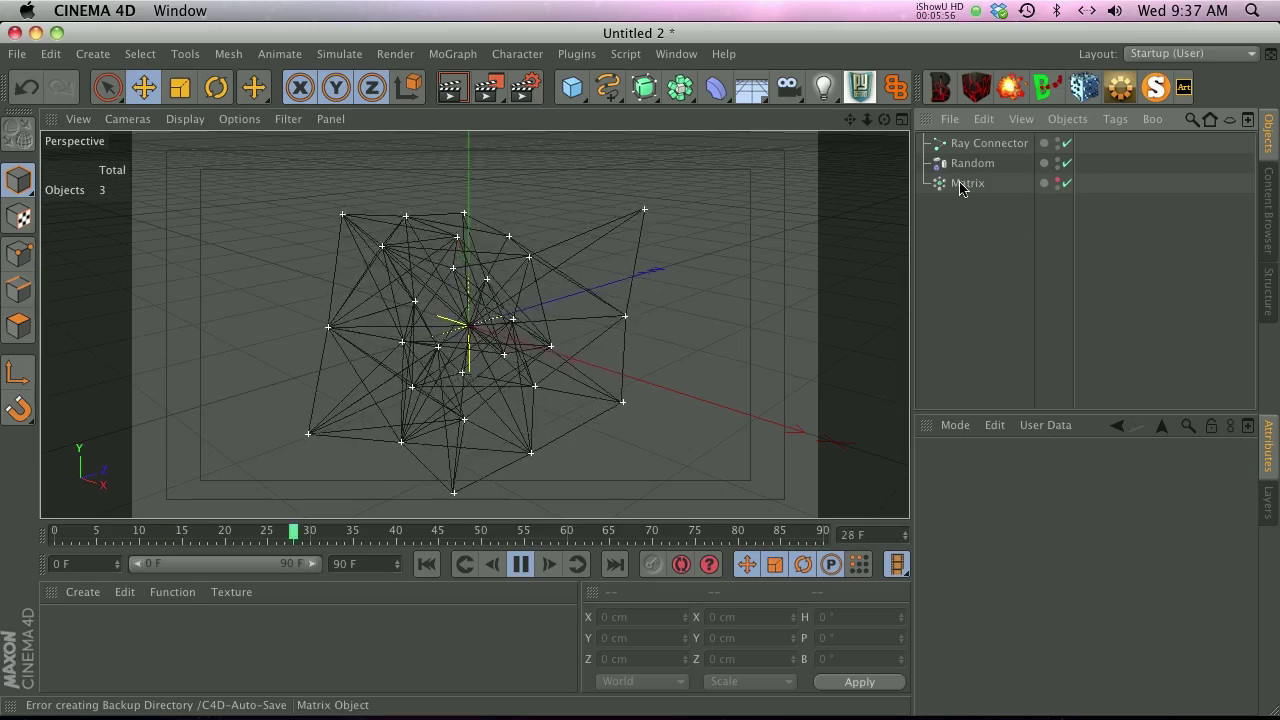
- Check the resulting particle web, stop playback, and switch over to Firefox
left_click(972, 144)
left_click(680, 303)
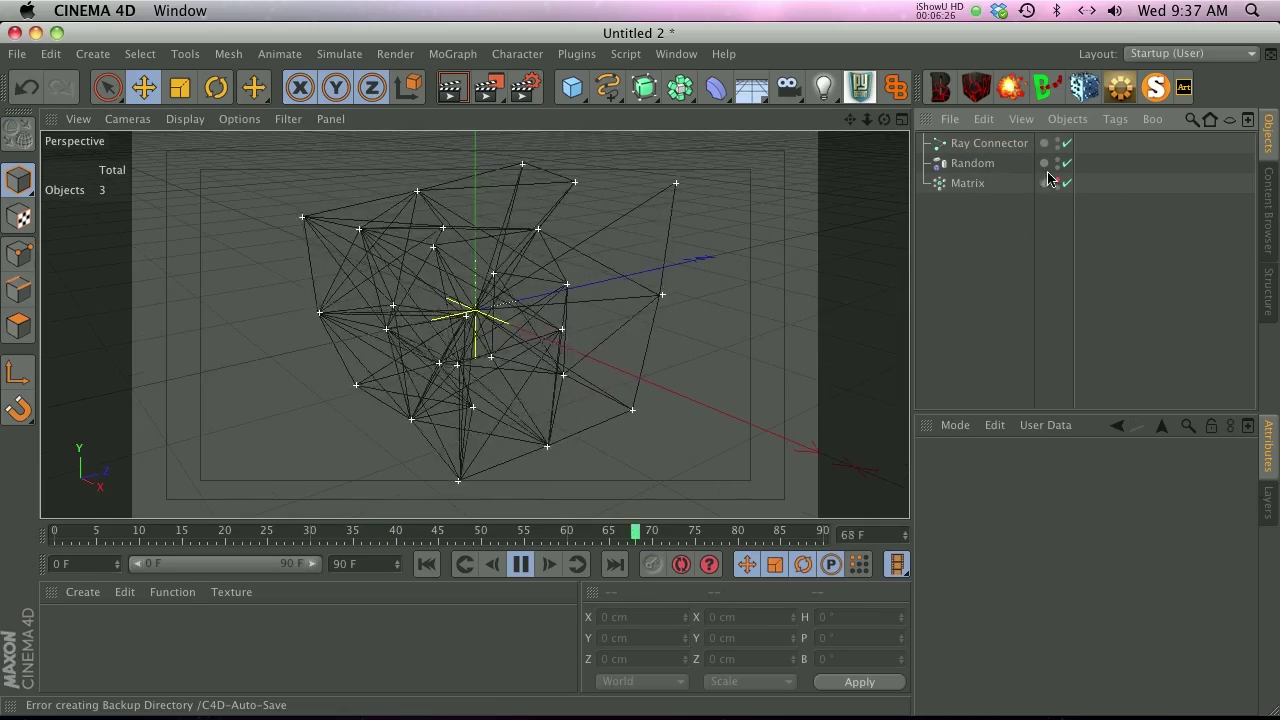
left_click(521, 564)
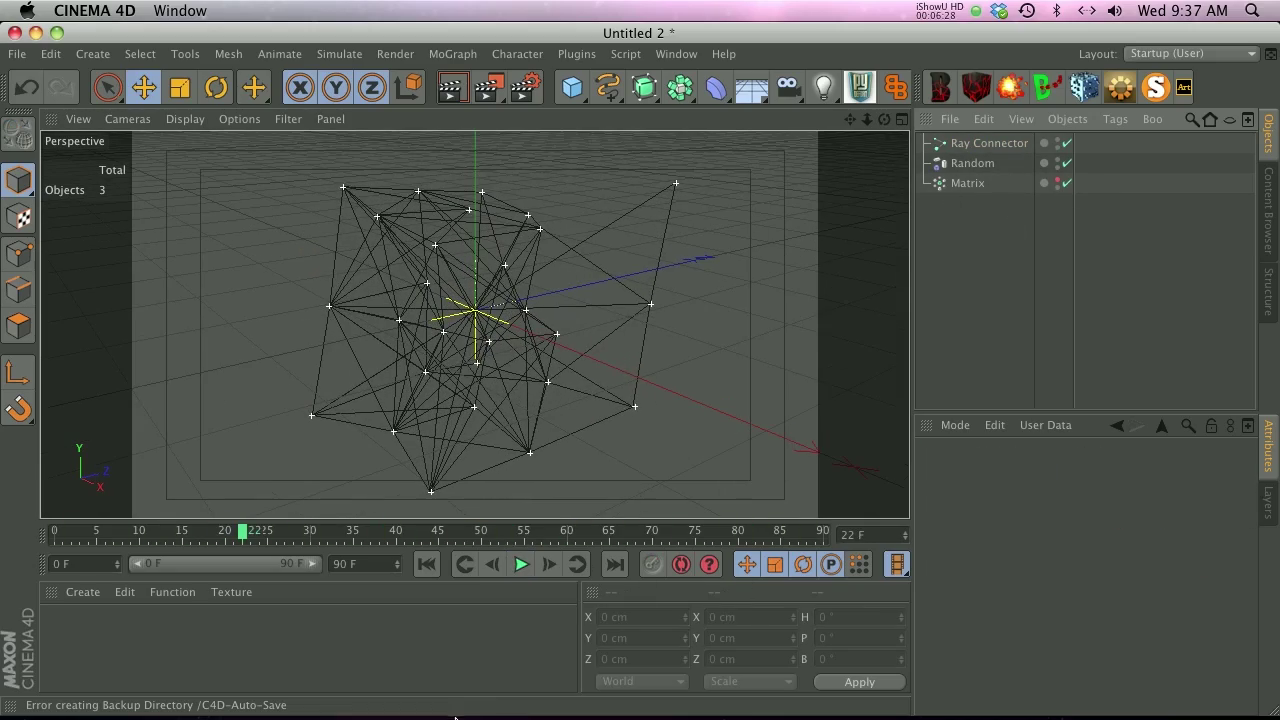
mouse_move(452, 716)
left_click(146, 675)
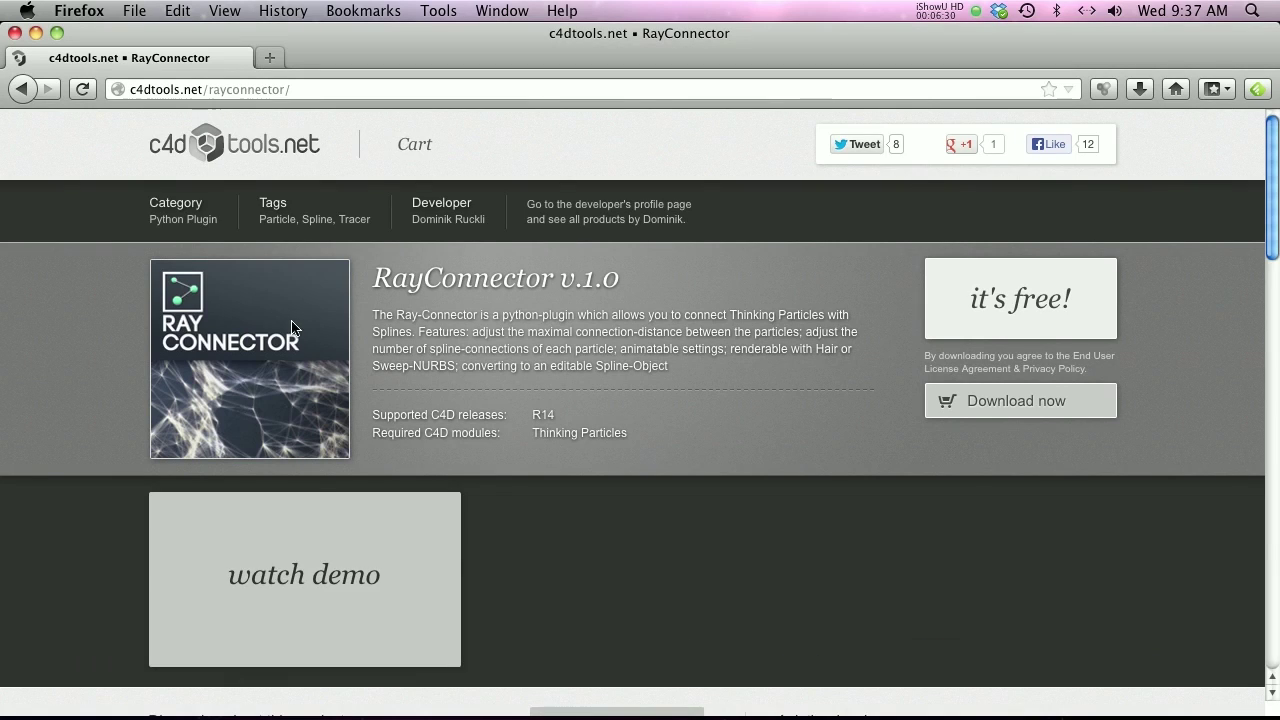
- Scroll down the RayConnector page through its description to the comments, then back up
scroll(517, 490, "down", 2)
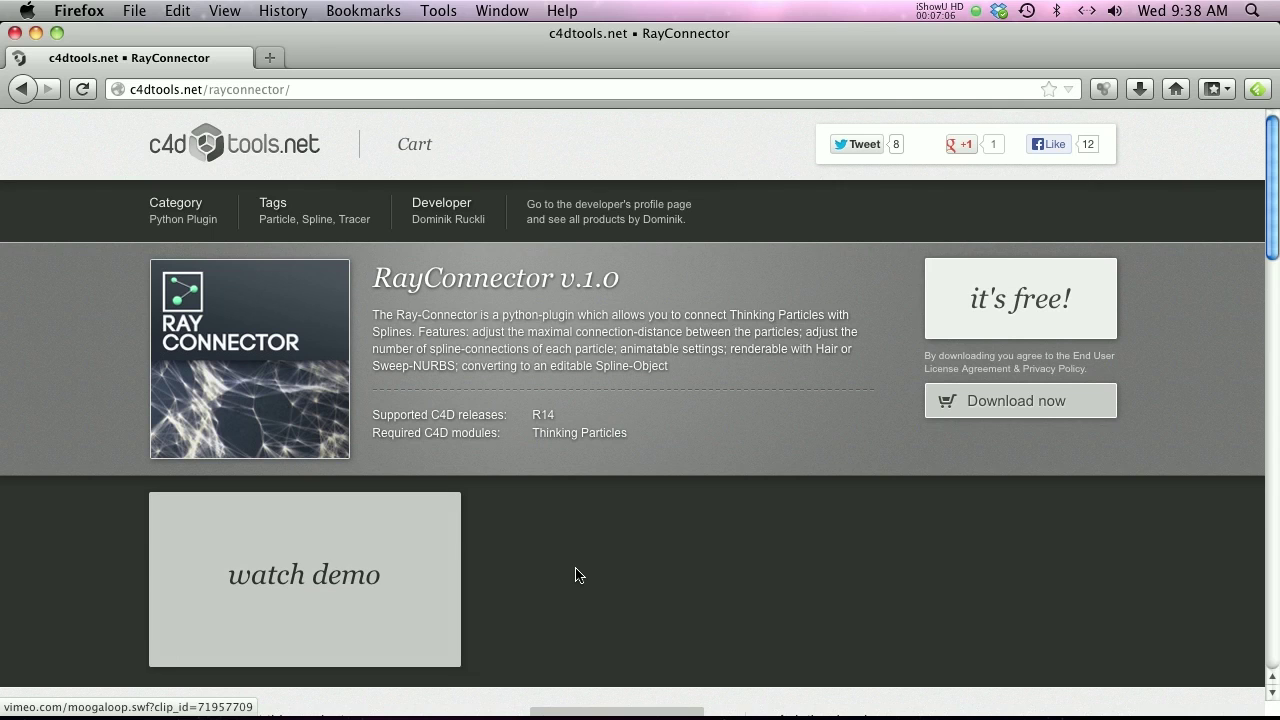
scroll(584, 549, "down", 1)
scroll(584, 549, "down", 2)
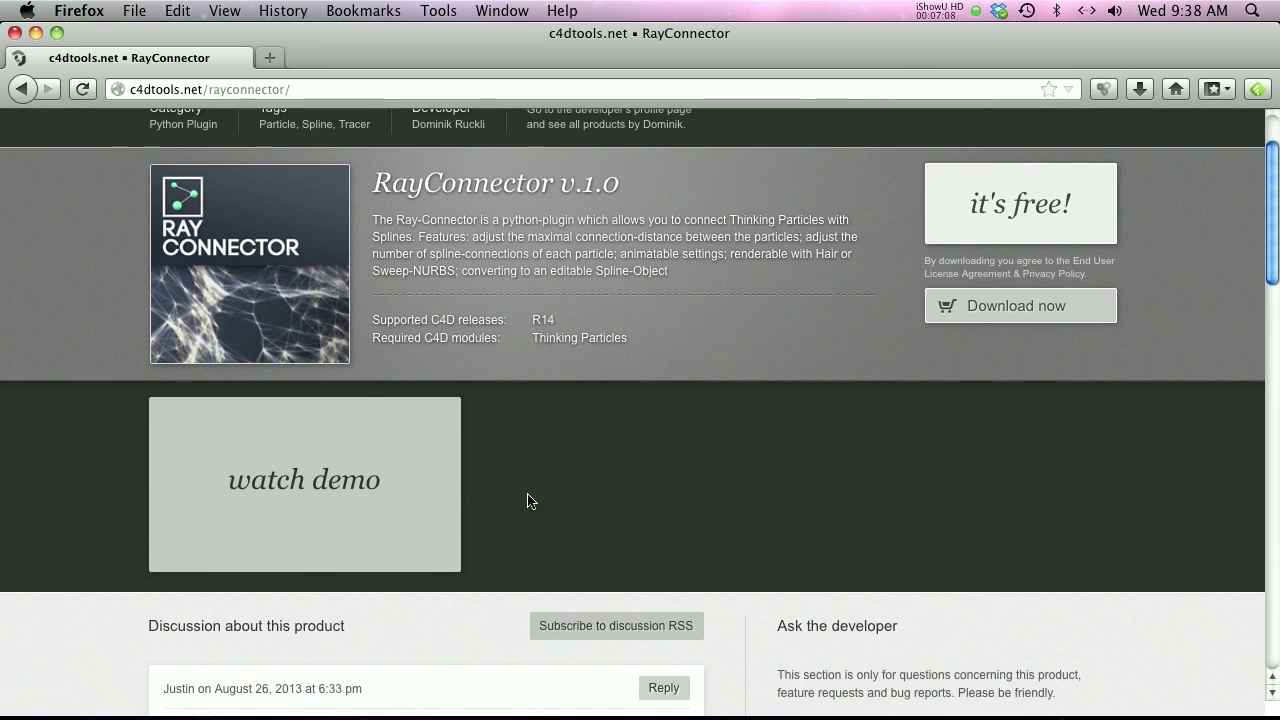
scroll(528, 495, "down", 4)
scroll(407, 523, "down", 1)
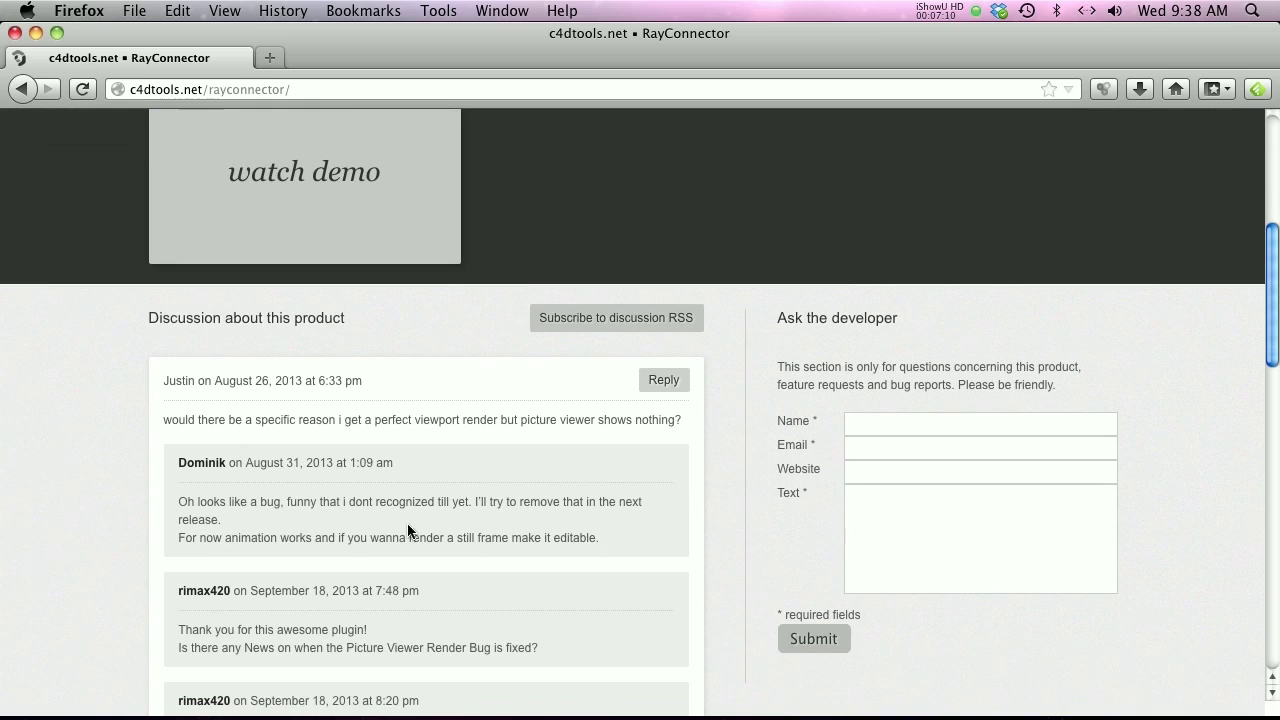
scroll(380, 530, "up", 5)
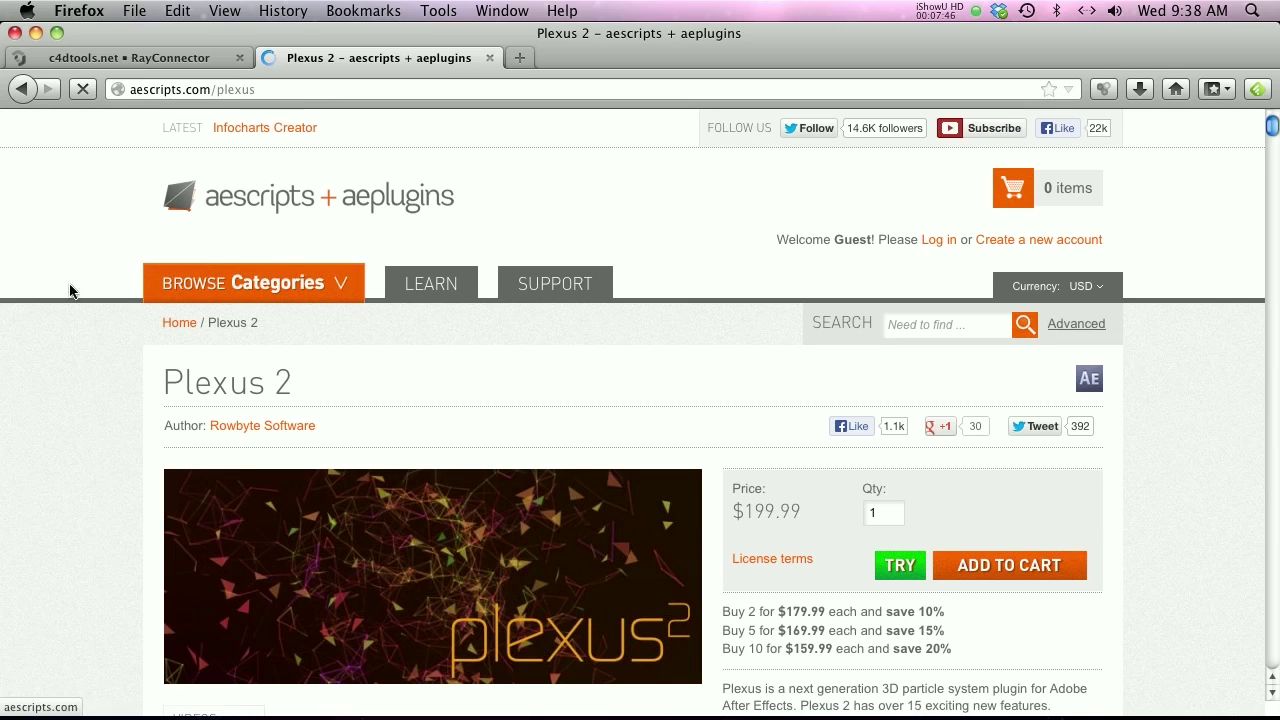
- Open a Plexus 2 demo video on the aescripts page, then close its preview
scroll(52, 293, "down", 1)
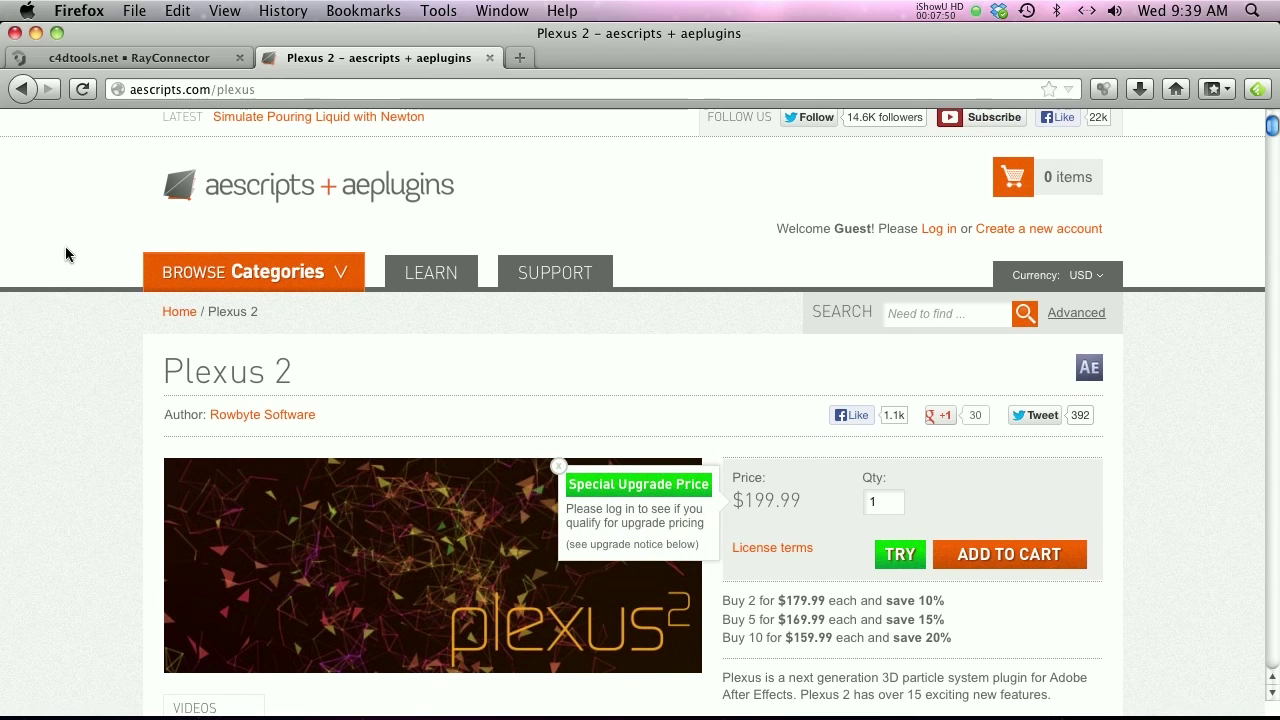
scroll(66, 252, "down", 5)
left_click(537, 376)
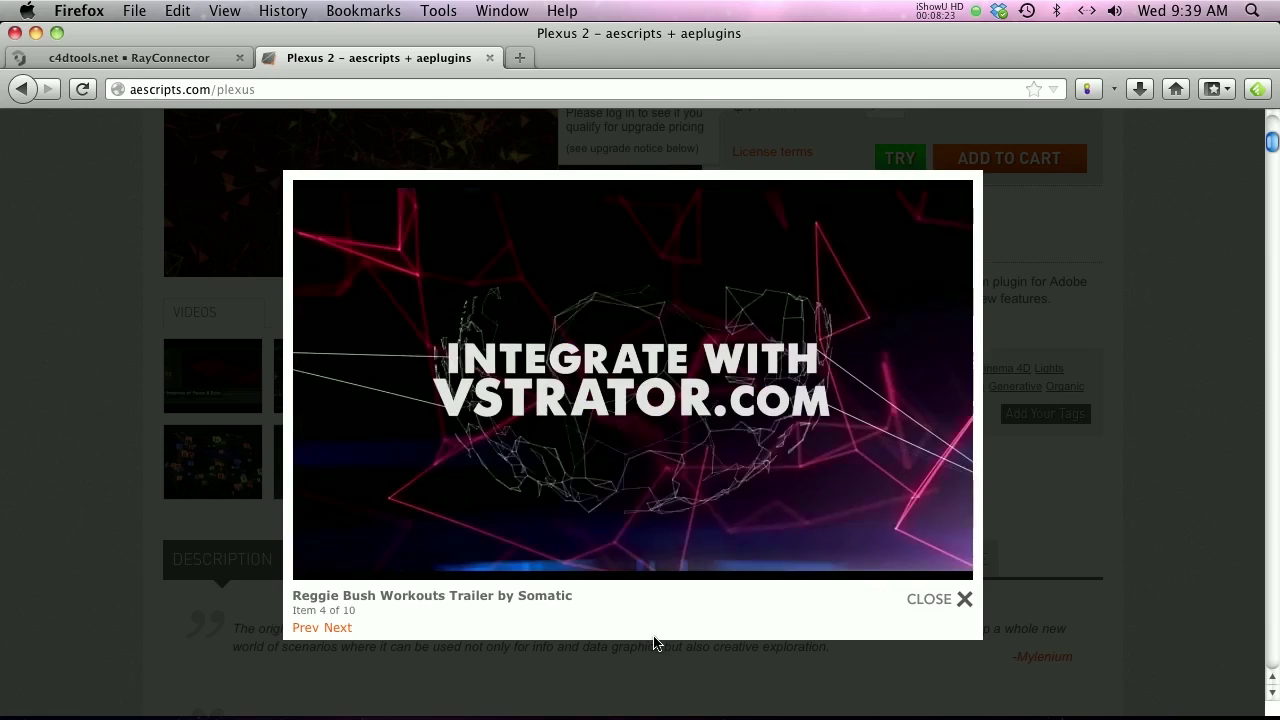
left_click(964, 599)
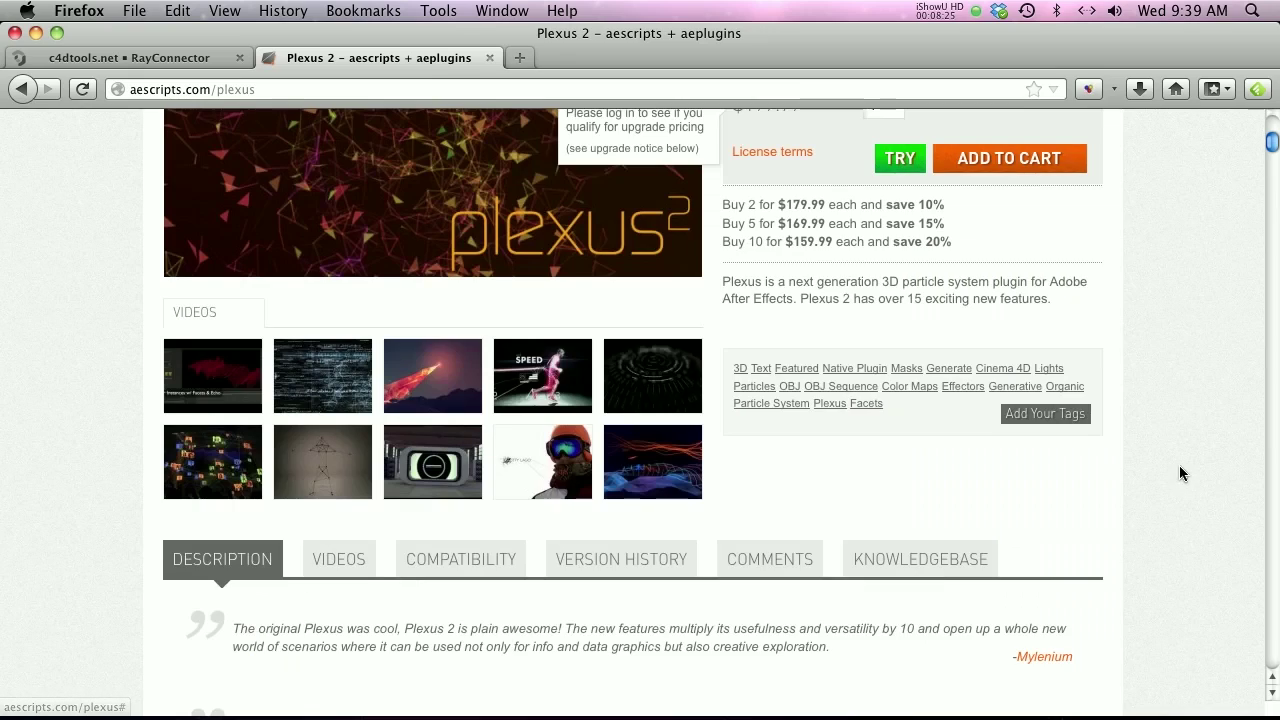
scroll(1137, 510, "up", 5)
scroll(101, 380, "down", 2)
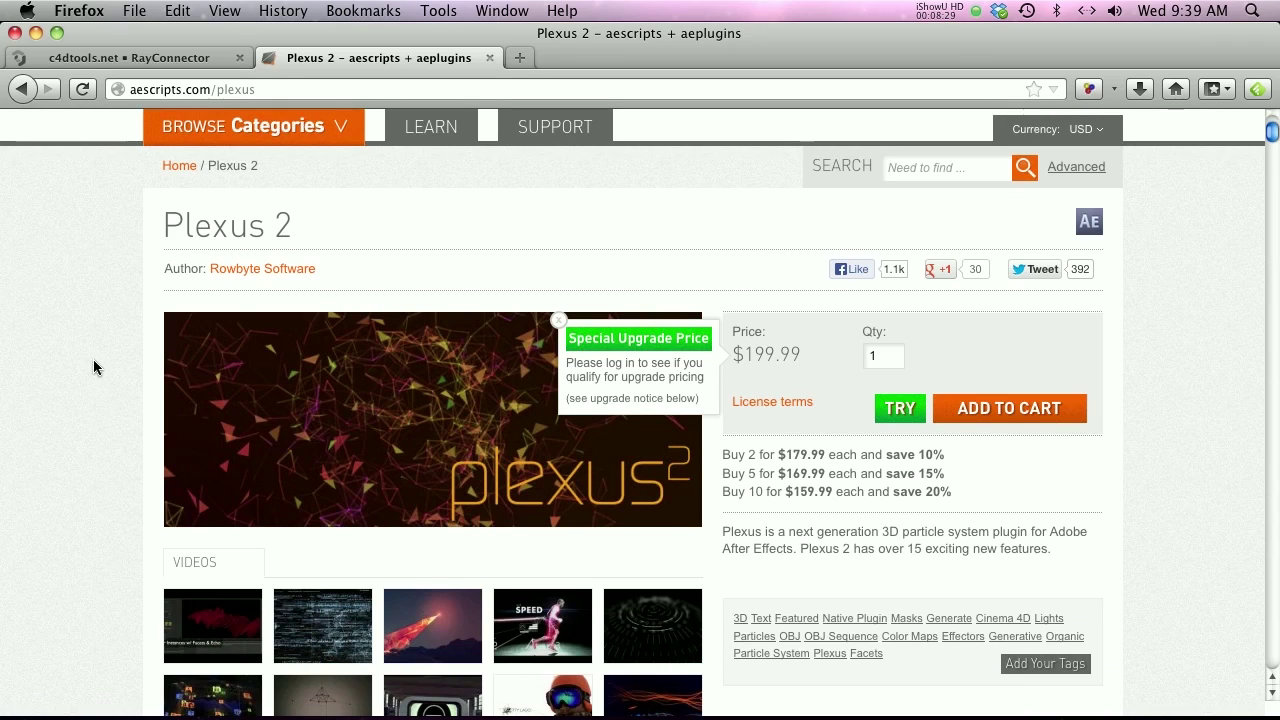